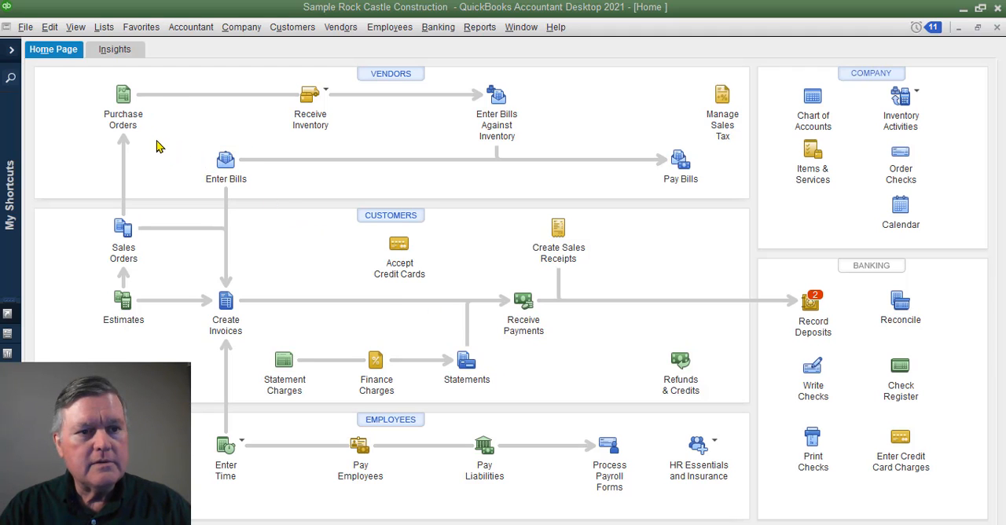
# - Start a new payroll item in the Payroll Item List using Custom Setup and the Deduction item type
pyautogui.click(104, 31)
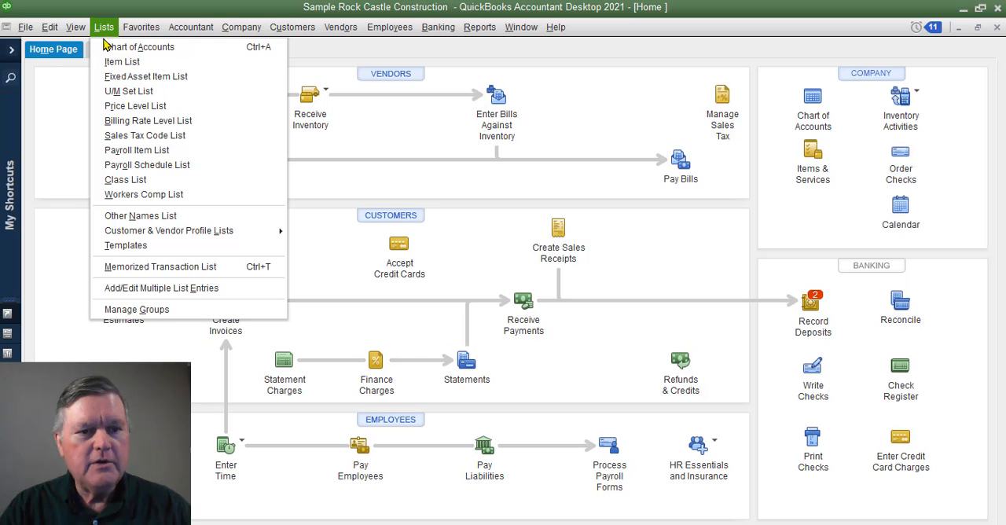
pyautogui.click(189, 154)
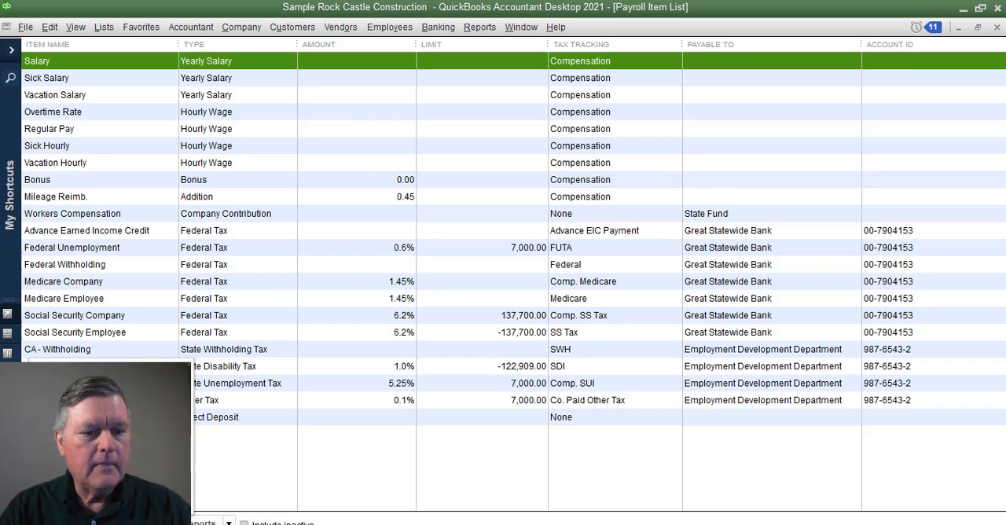
pyautogui.hotkey('ctrl', 'n')
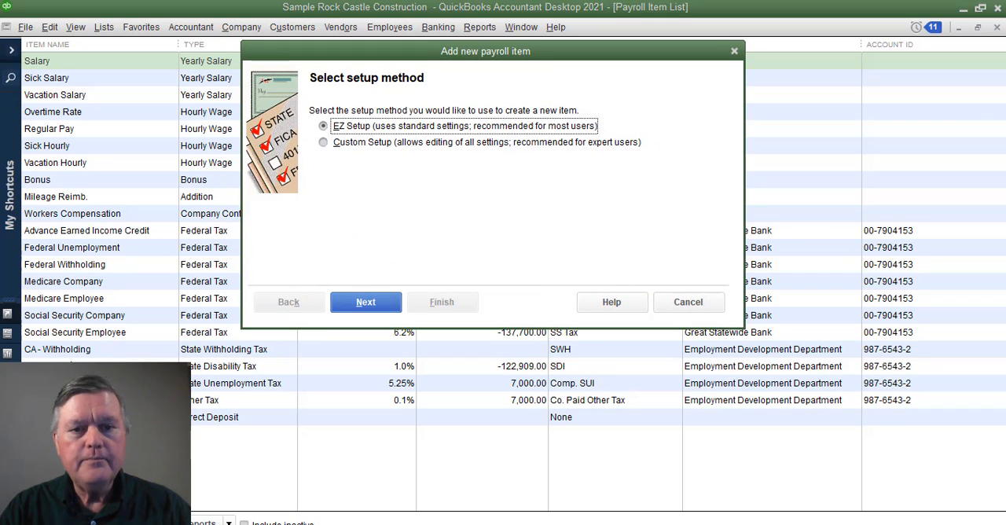
pyautogui.click(338, 150)
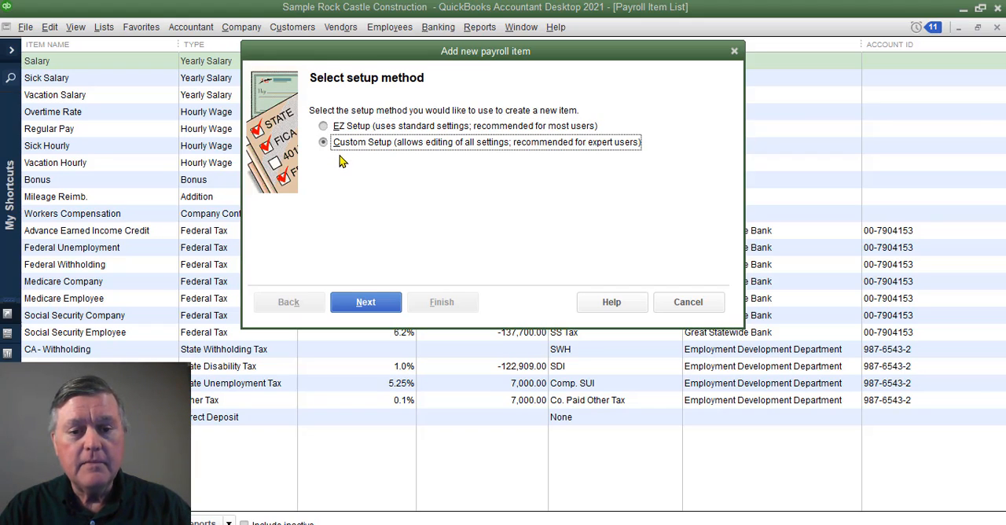
pyautogui.click(367, 303)
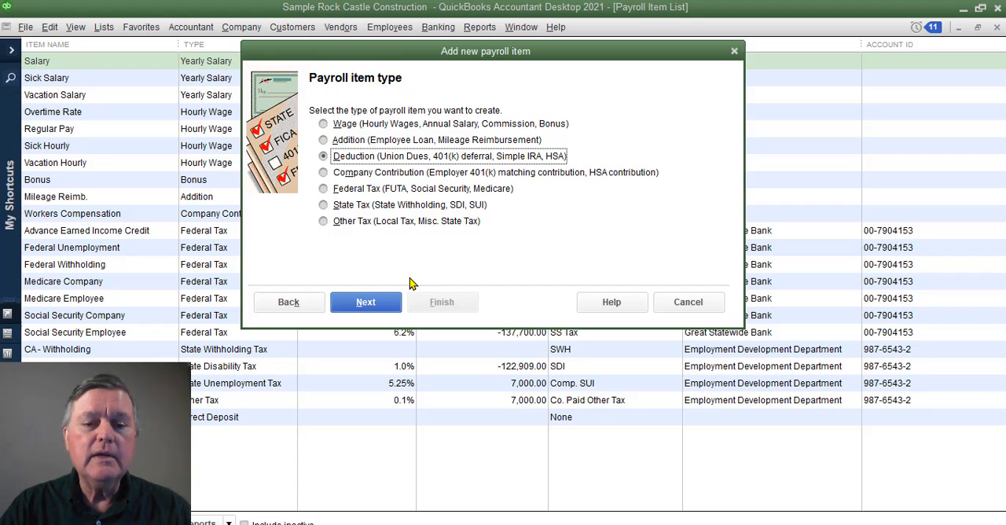
pyautogui.click(361, 303)
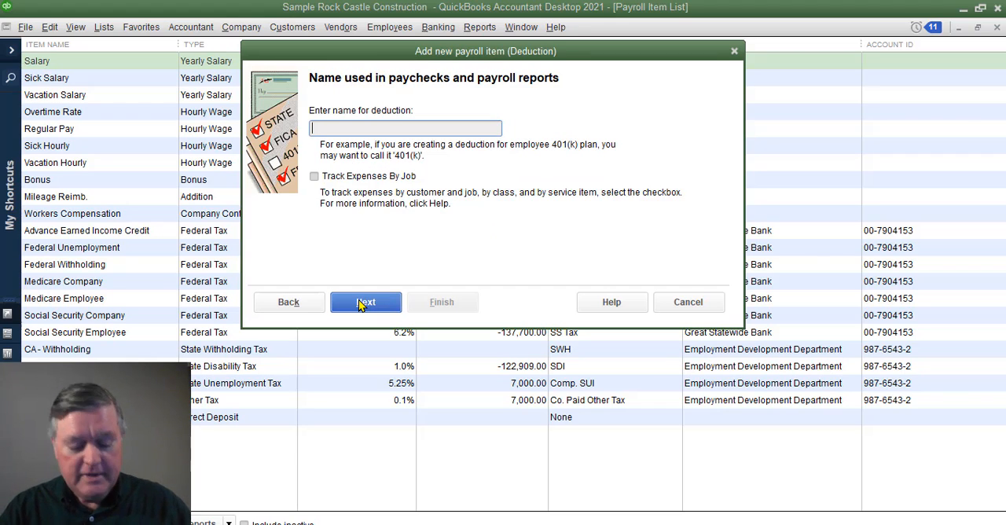
# - Name the new deduction "Health Insurance Deduction" without tracking expenses by job
pyautogui.write('Health In')
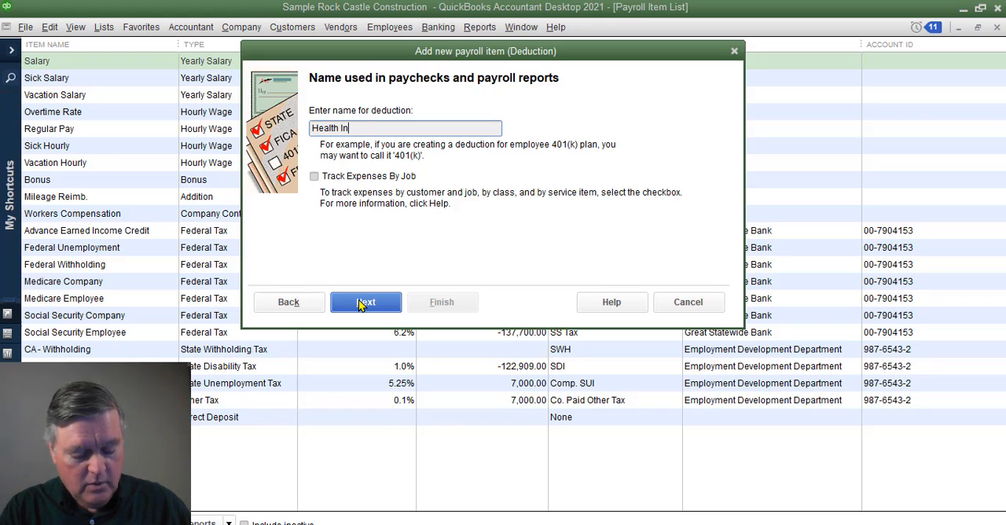
pyautogui.write('surance')
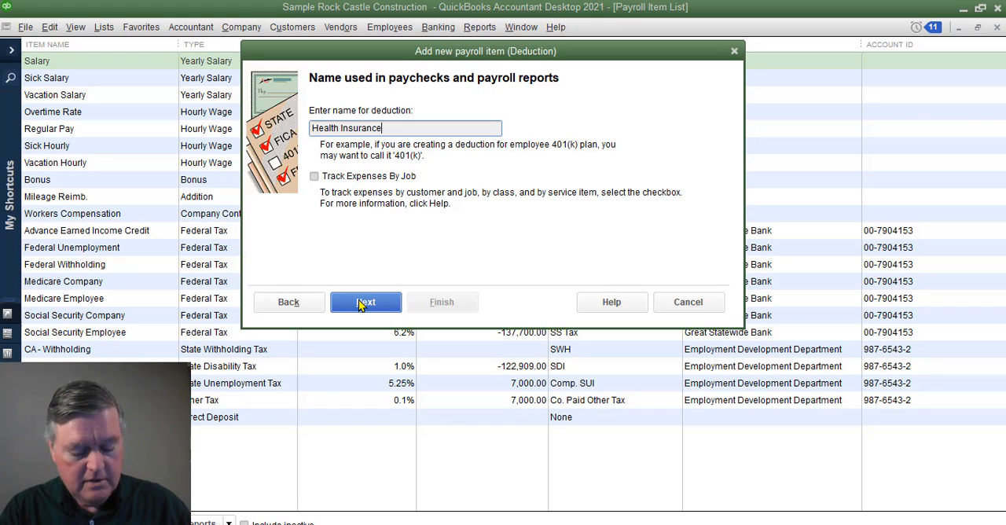
pyautogui.write(' Deduction')
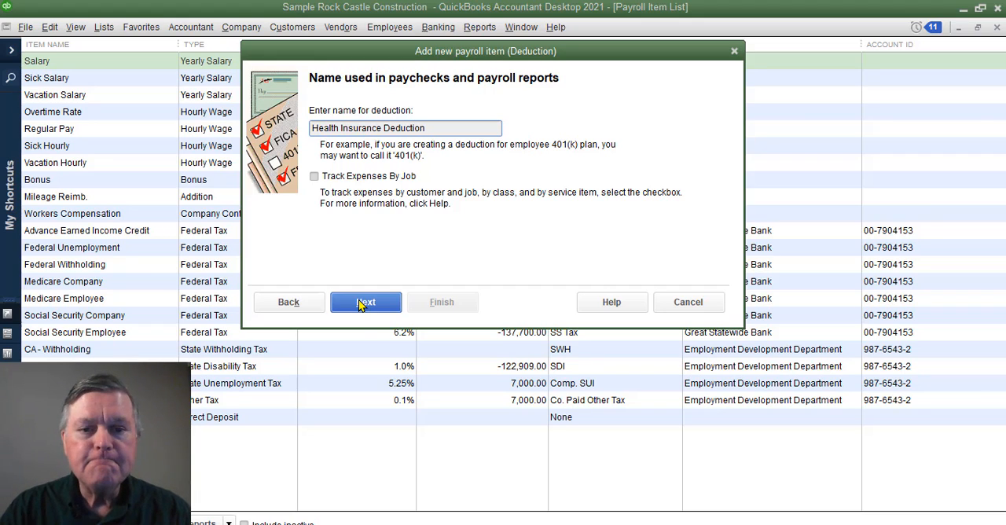
pyautogui.click(369, 306)
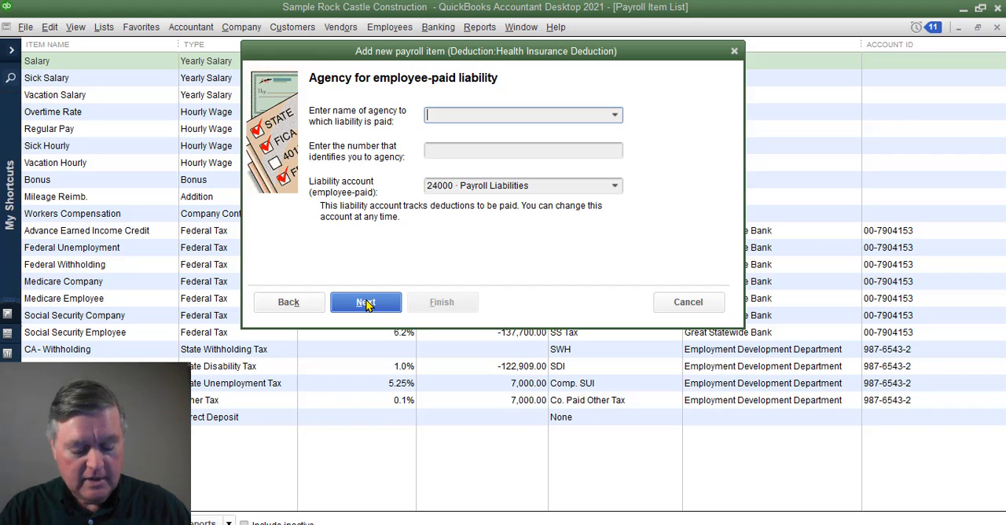
# - Set Sergeant Insurance as the agency to which the liability is paid and enter the number that identifies the company to it
pyautogui.write('Sergeant Insurance')
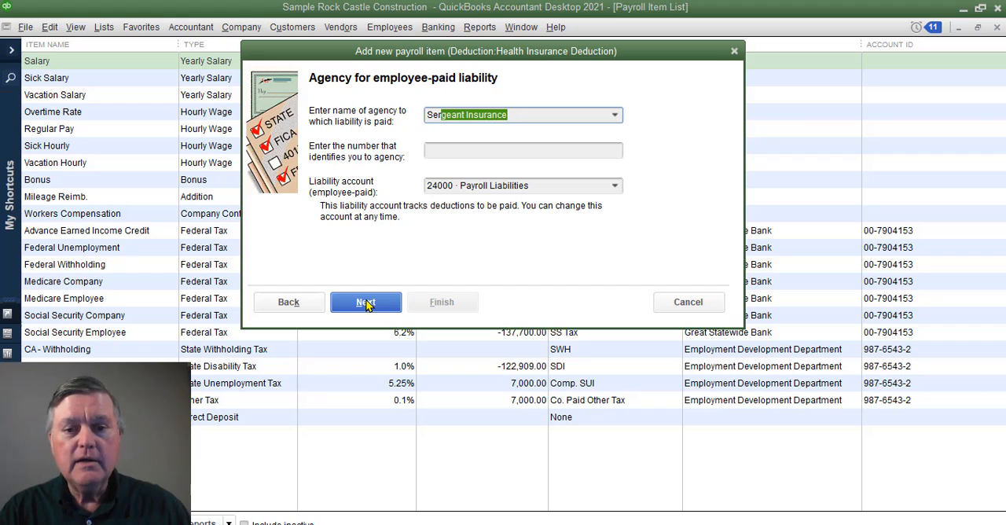
pyautogui.press('Tab')
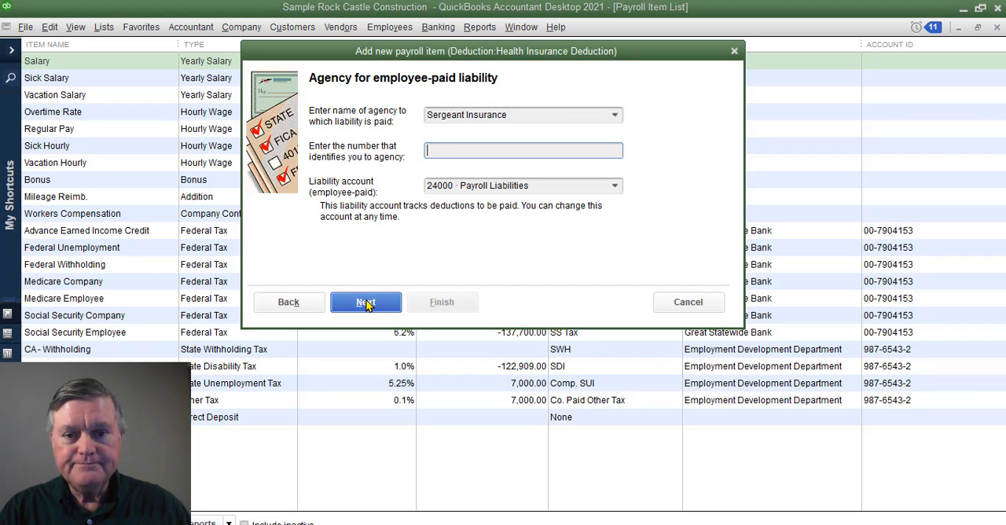
pyautogui.write('1234')
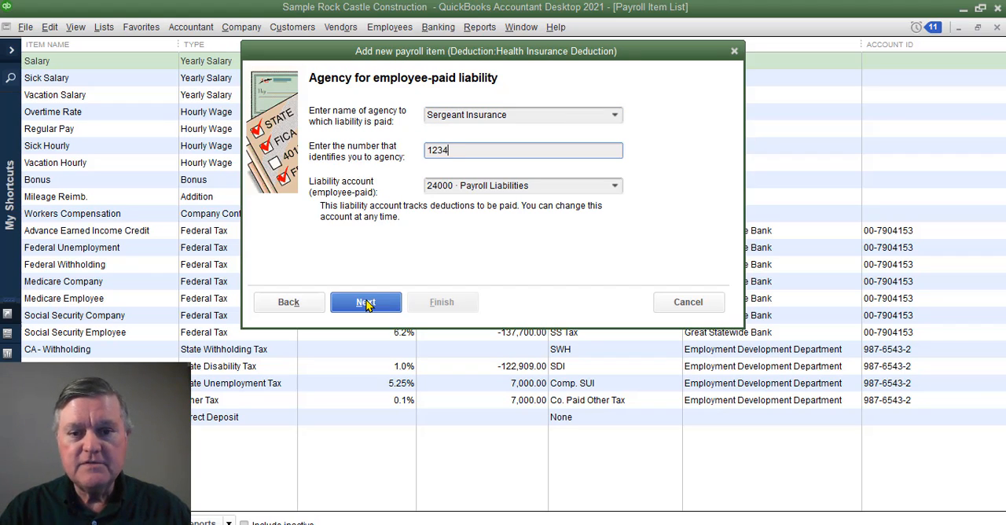
pyautogui.write('16512')
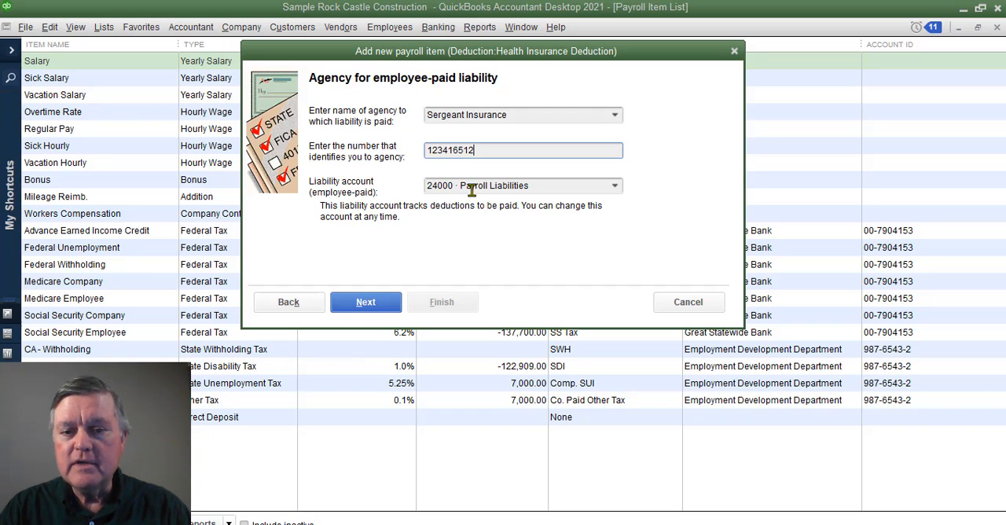
# - Look through the accounts and choose 24000 · Payroll Liabilities as the employee-paid liability account for the deduction
pyautogui.click(615, 188)
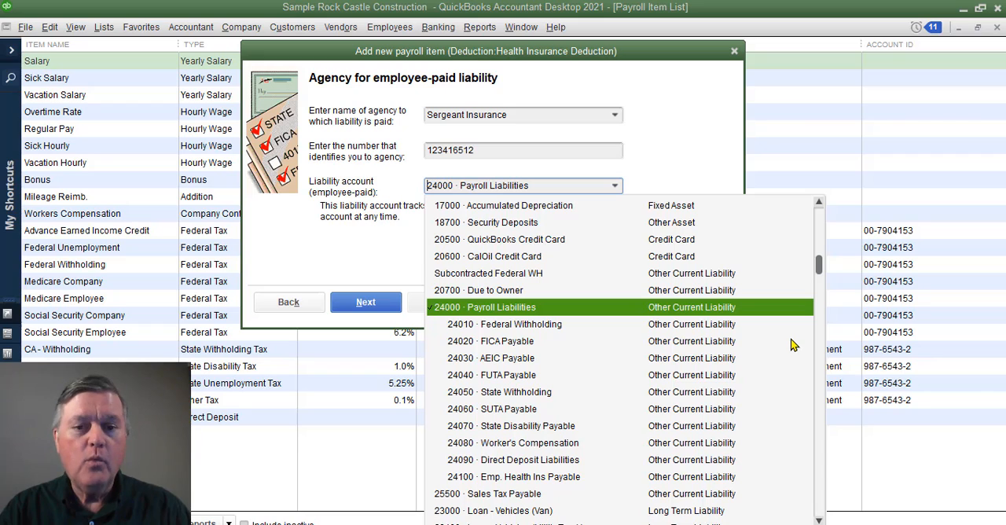
pyautogui.moveTo(820, 267); pyautogui.dragTo(814, 214)
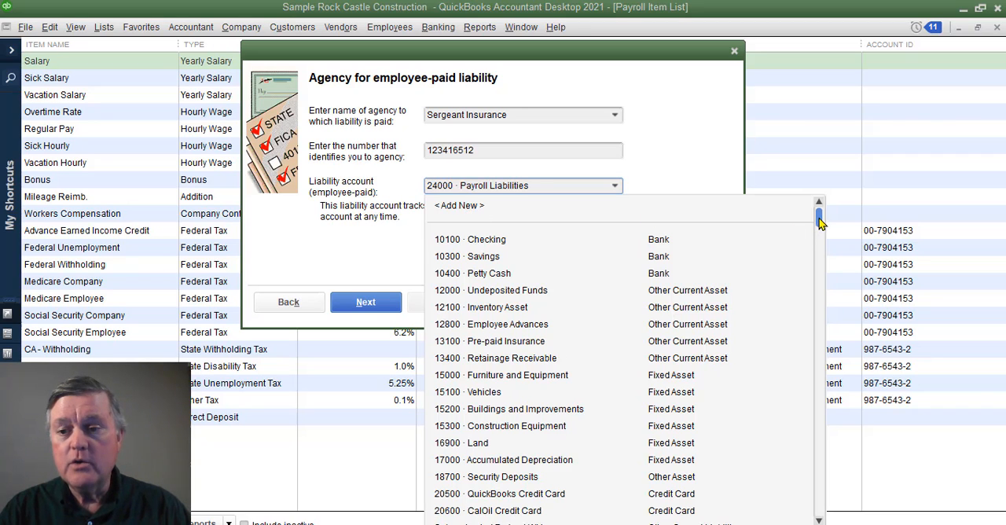
pyautogui.moveTo(820, 223); pyautogui.dragTo(820, 274)
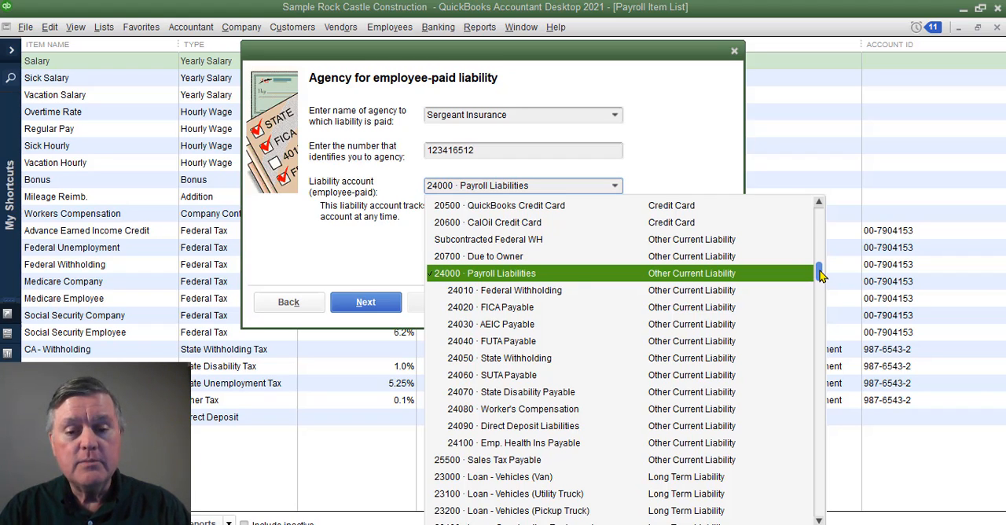
pyautogui.click(483, 275)
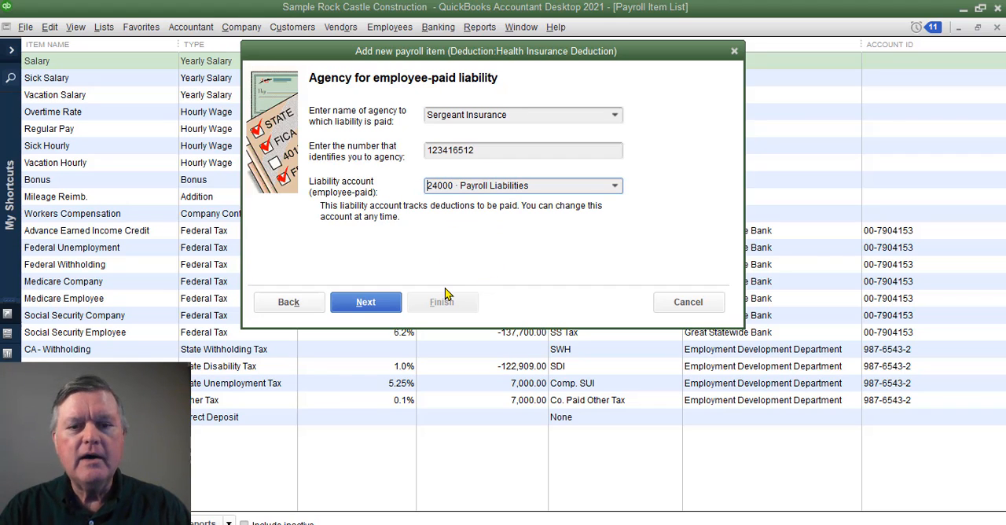
pyautogui.click(372, 306)
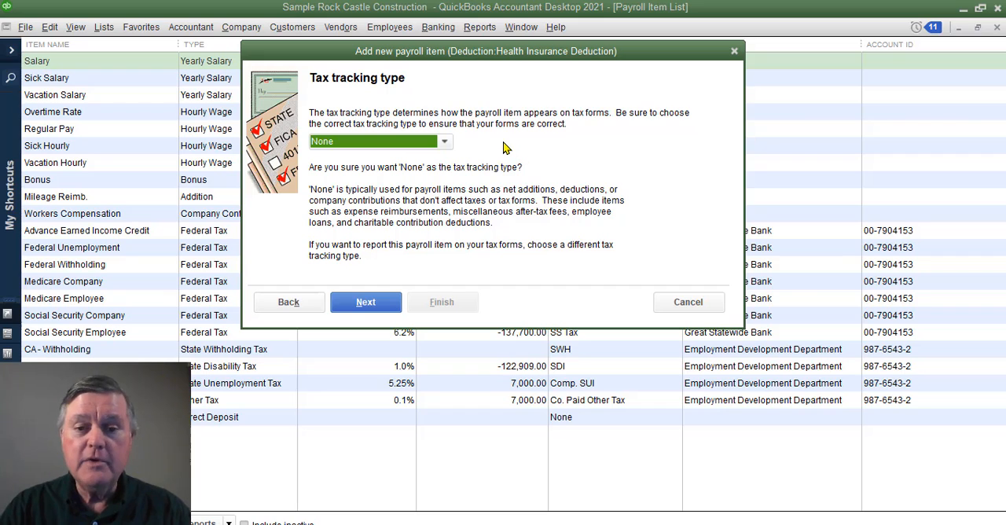
# - Set the deduction's tax tracking type to Premium Only/125
pyautogui.click(445, 143)
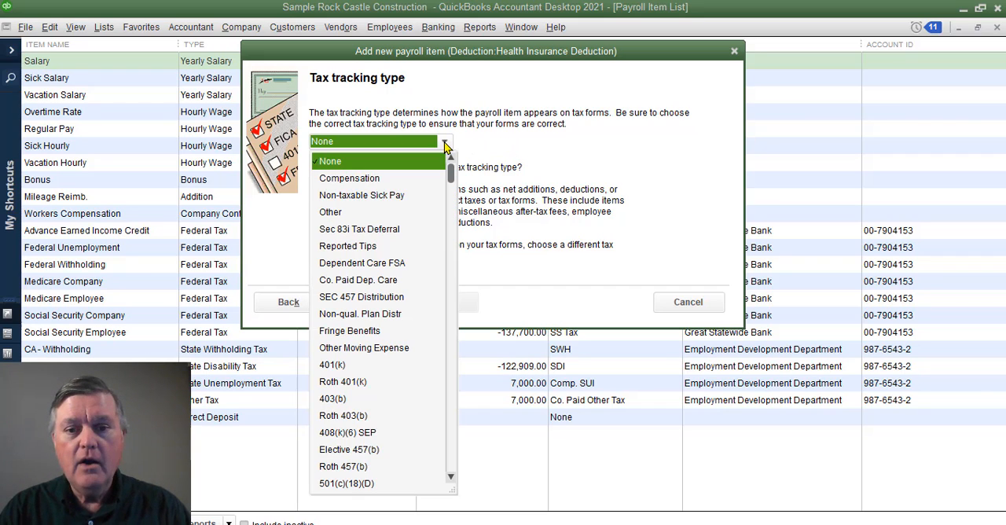
pyautogui.scroll(-5, 454, 297)
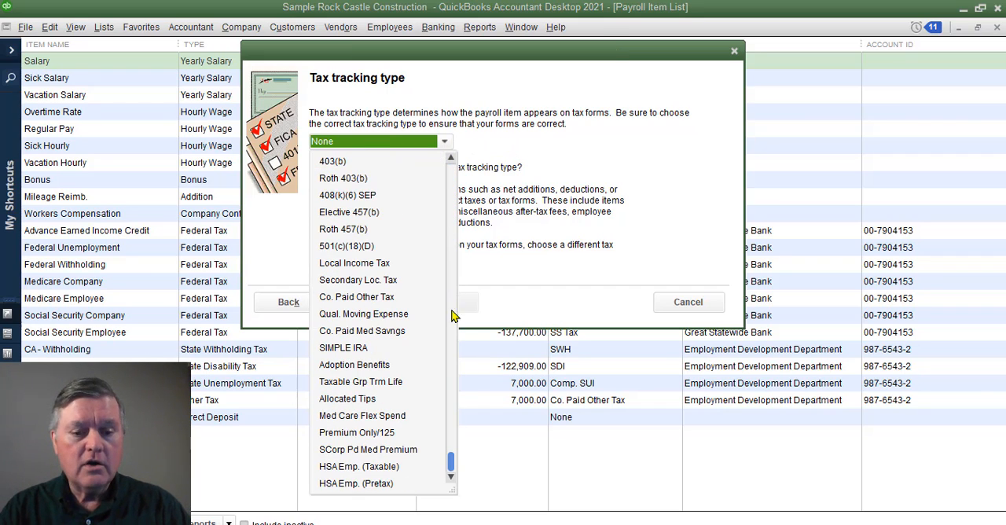
pyautogui.click(377, 434)
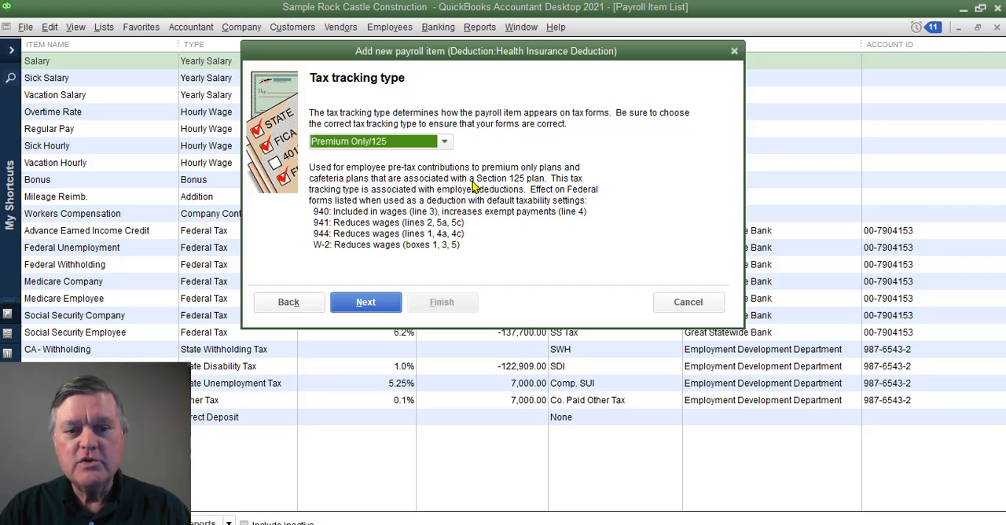
pyautogui.click(367, 302)
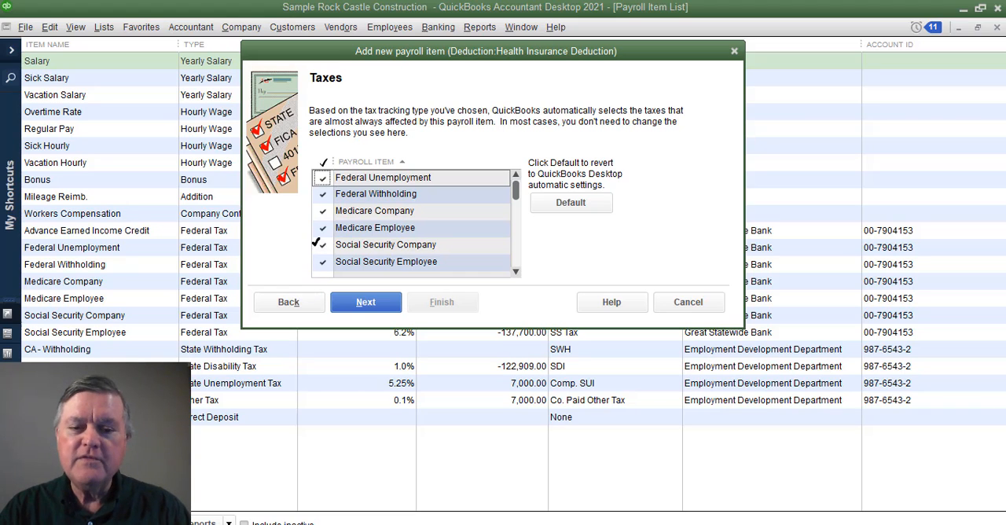
# - Finish the deduction with the default taxes, Neither as calculation basis and a 0.00 default rate, and close the Payroll Item List
pyautogui.click(368, 305)
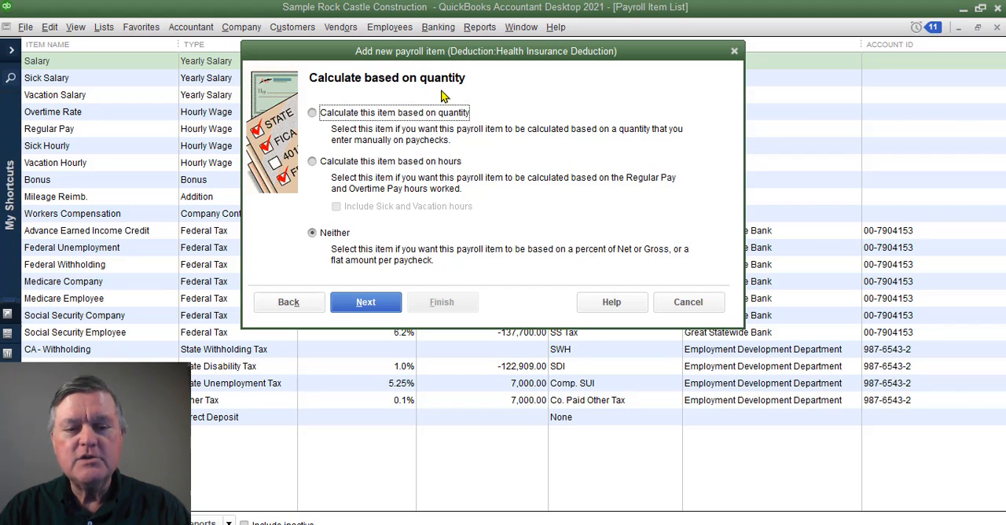
pyautogui.click(367, 303)
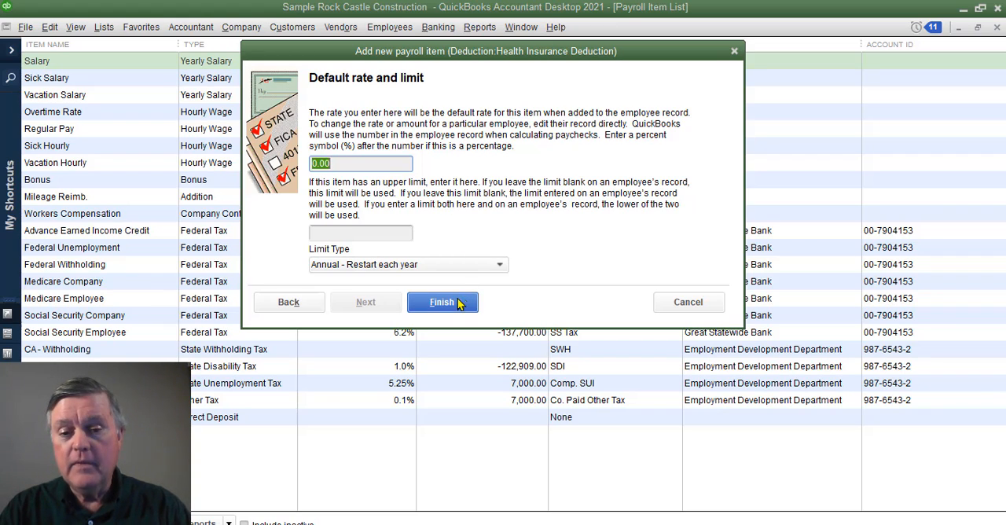
pyautogui.click(442, 303)
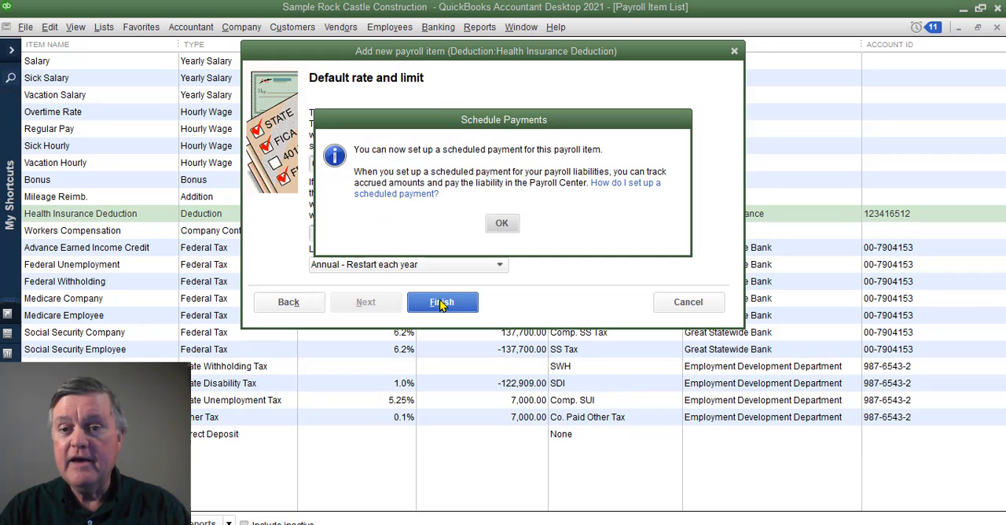
pyautogui.click(501, 224)
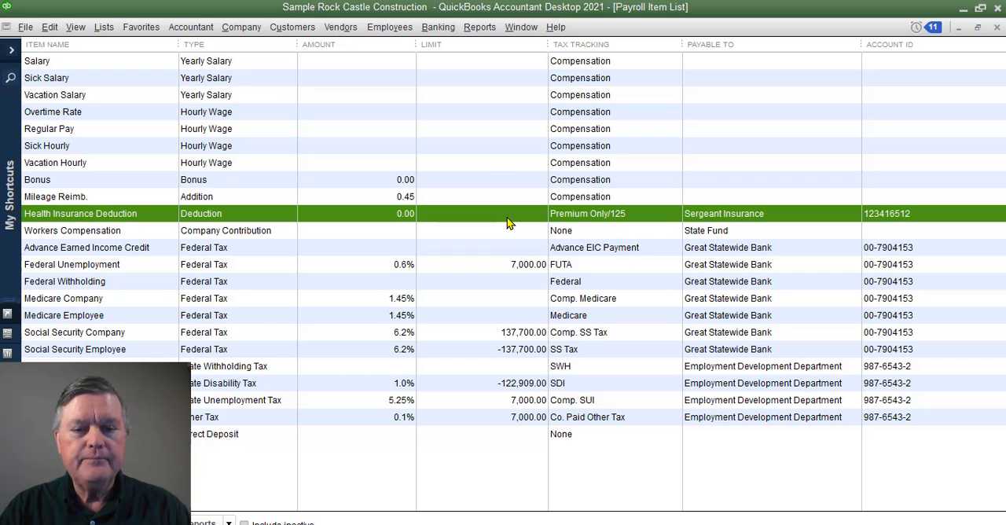
pyautogui.click(998, 27)
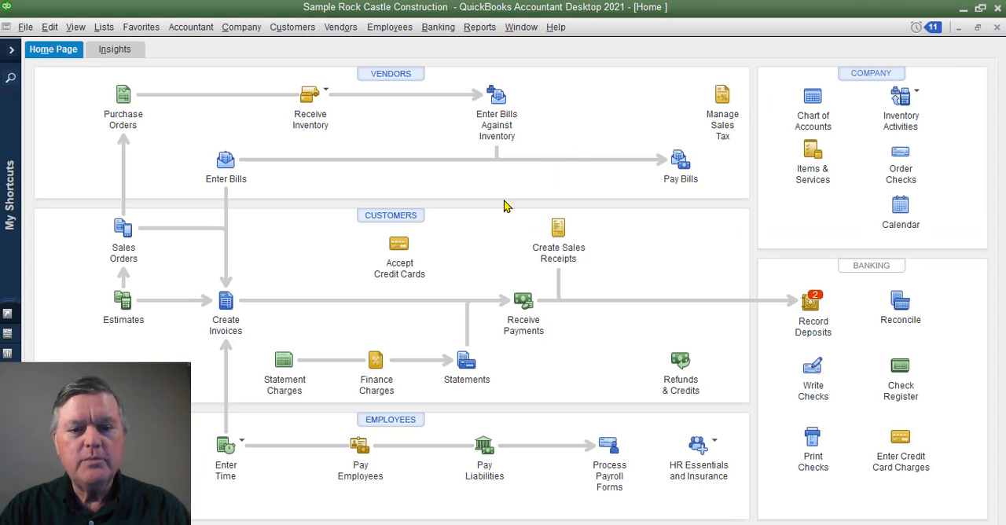
# - Open the last active employee's record from the Employee Center and show its payroll information
pyautogui.click(402, 425)
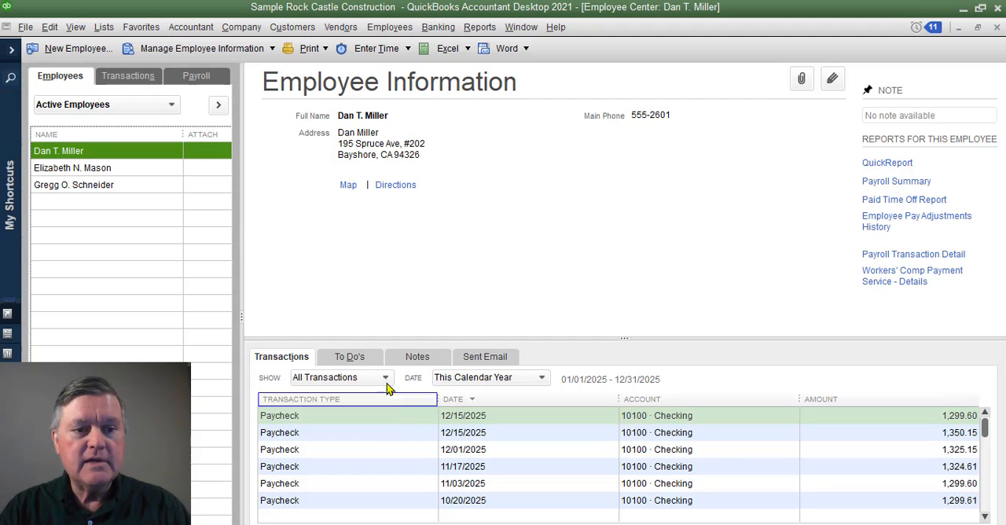
pyautogui.click(94, 189)
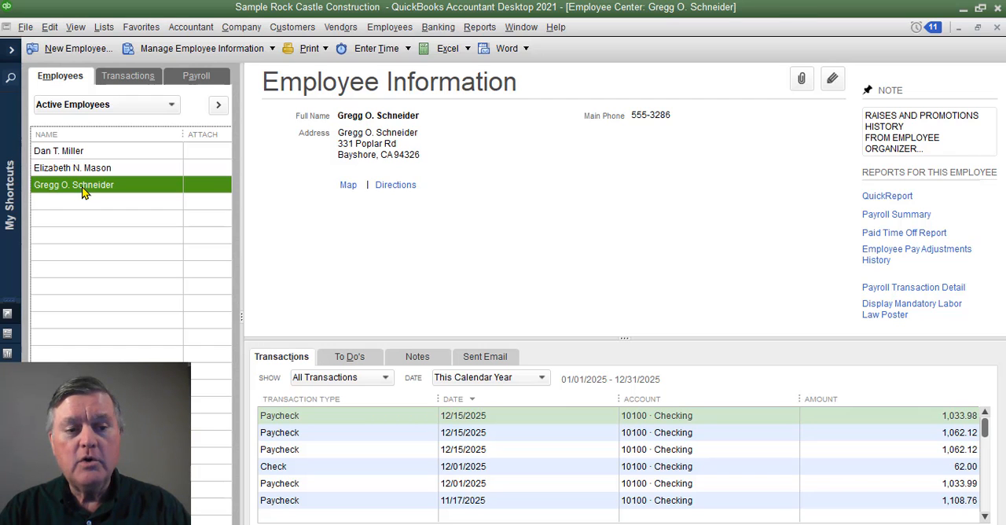
pyautogui.doubleClick(84, 188)
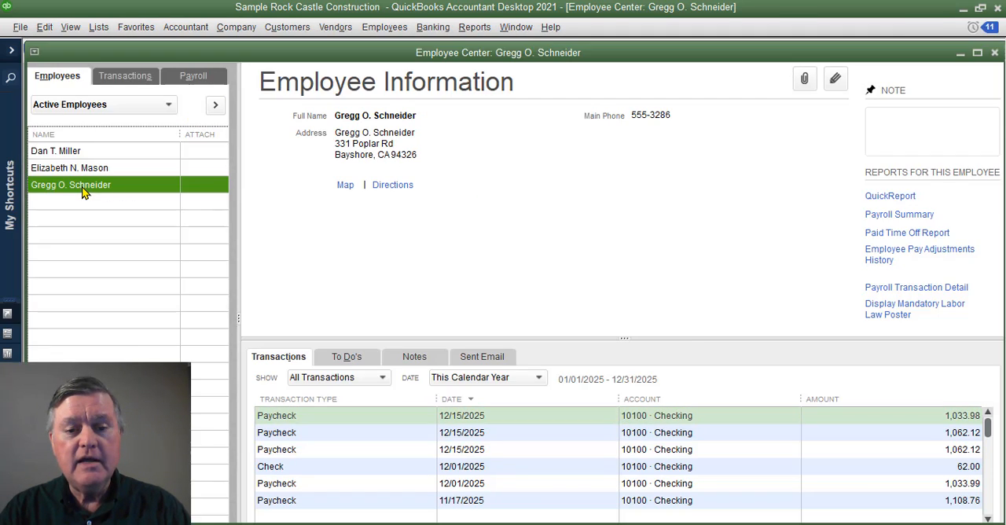
pyautogui.doubleClick(84, 189)
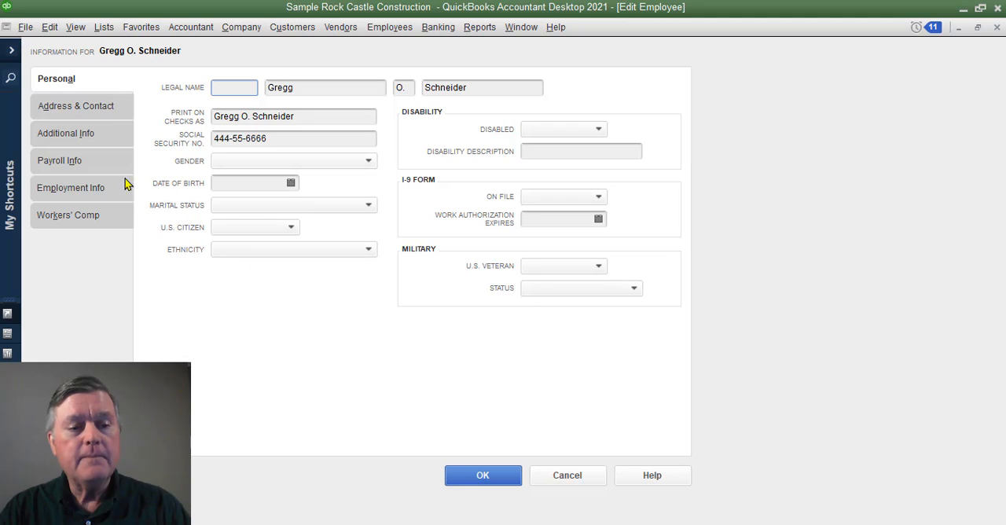
pyautogui.click(74, 165)
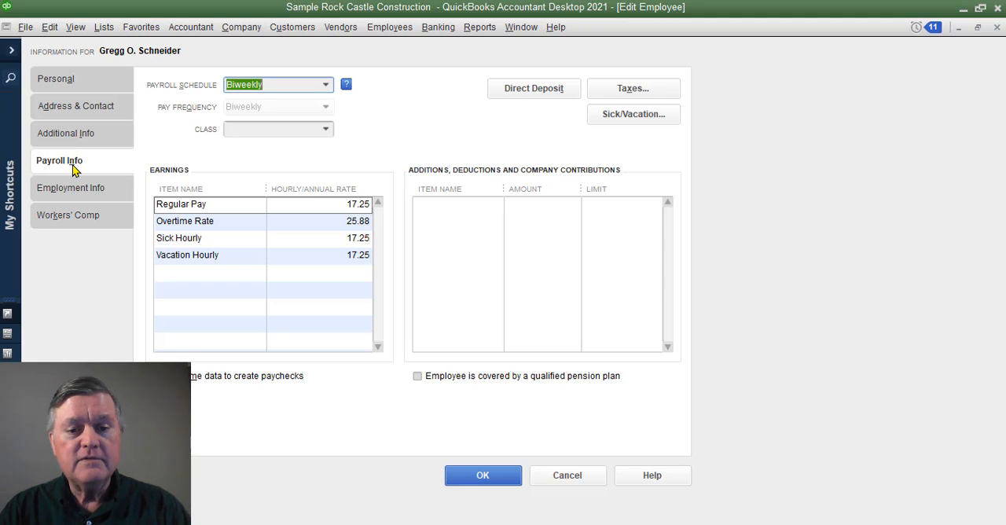
# - Add Health Insurance Deduction as the first item in the employee's additions, deductions and company contributions
pyautogui.click(443, 221)
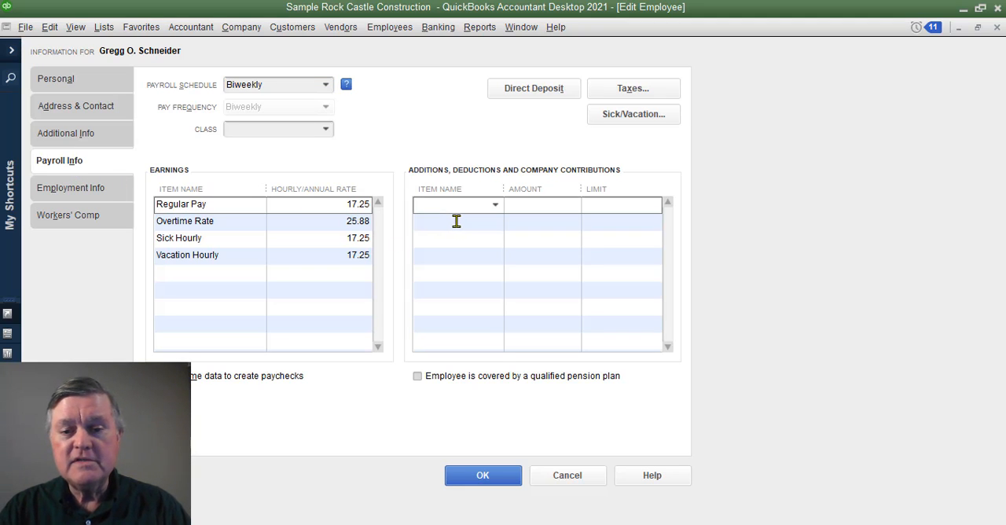
pyautogui.click(497, 207)
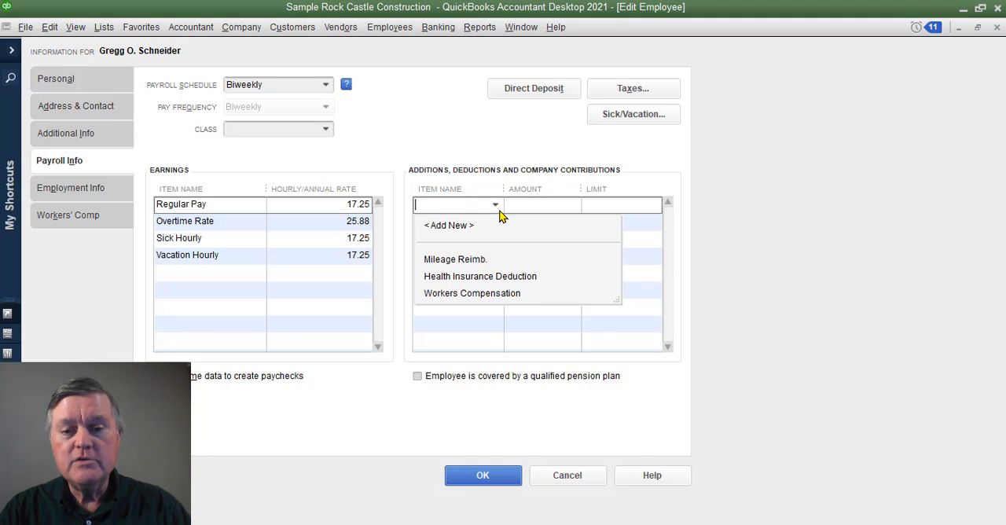
pyautogui.click(507, 280)
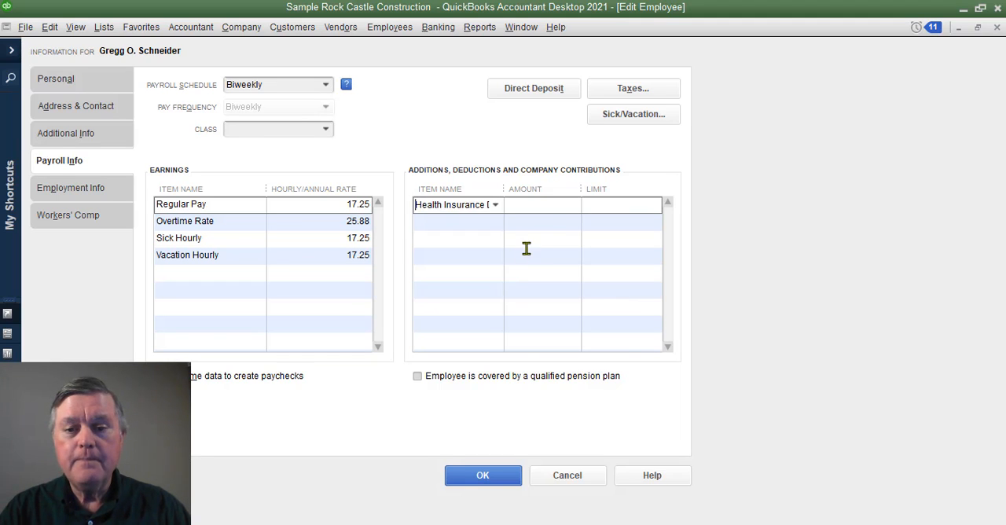
# - Set the employee's Health Insurance Deduction amount to 100.00 and save the employee record
pyautogui.press('Tab')
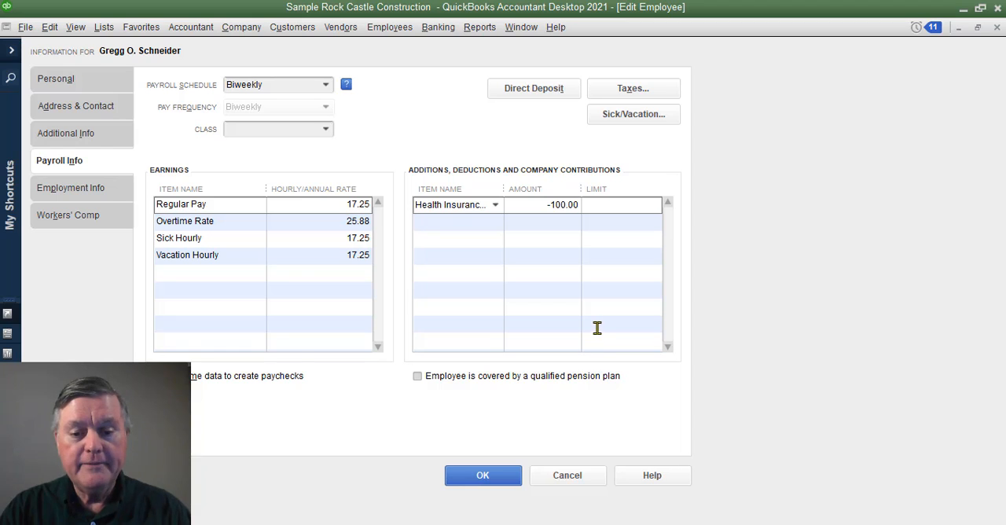
pyautogui.click(480, 478)
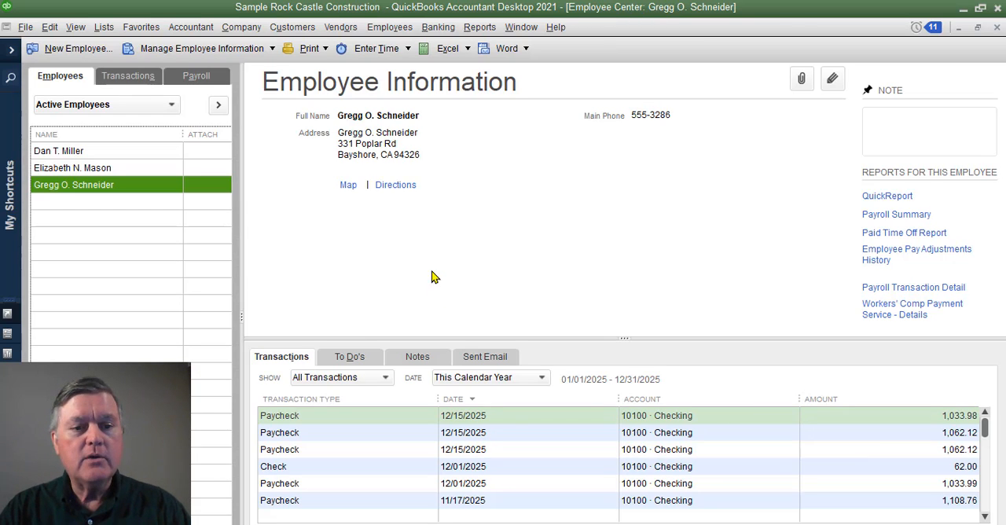
# - Run an unscheduled payroll for the last listed employee only, create the paycheck with check date 12/15/2025 and close the confirmation
pyautogui.click(196, 79)
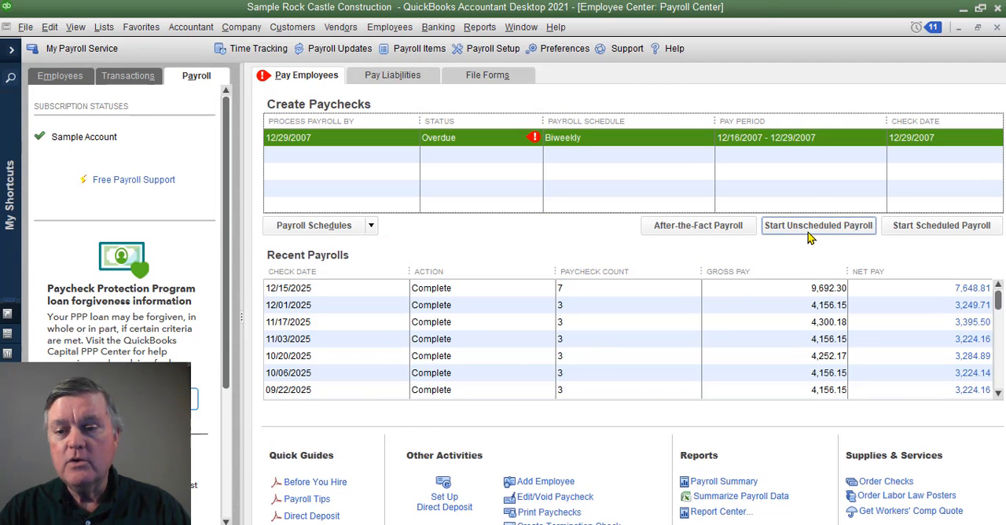
pyautogui.click(813, 228)
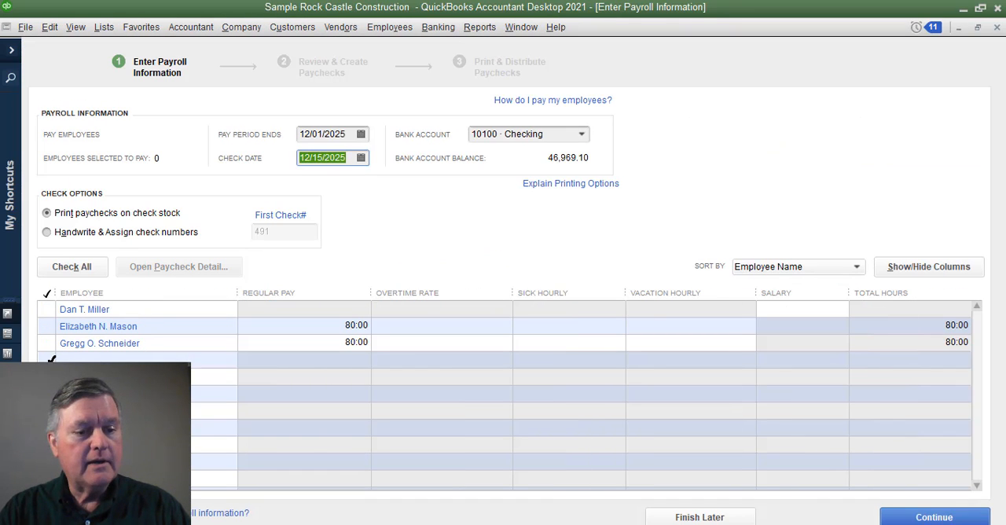
pyautogui.click(47, 342)
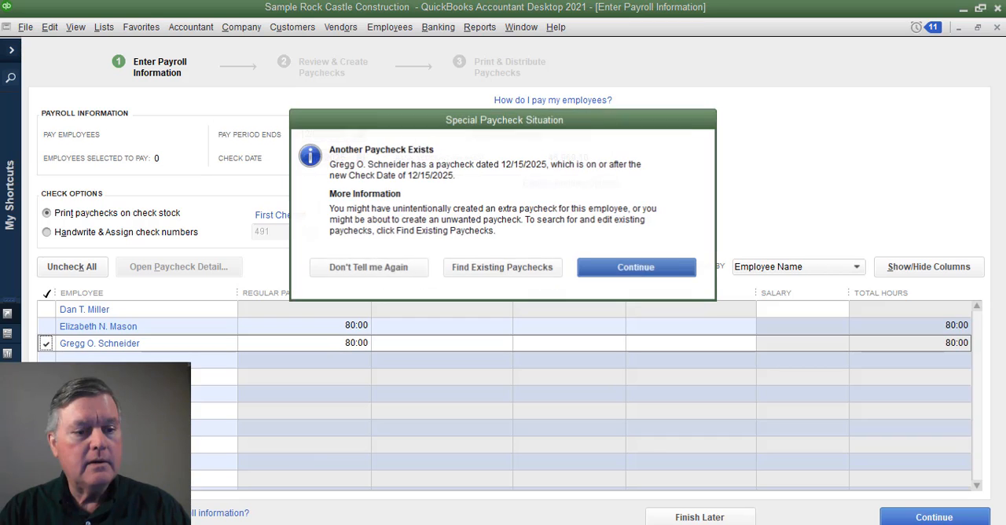
pyautogui.click(637, 268)
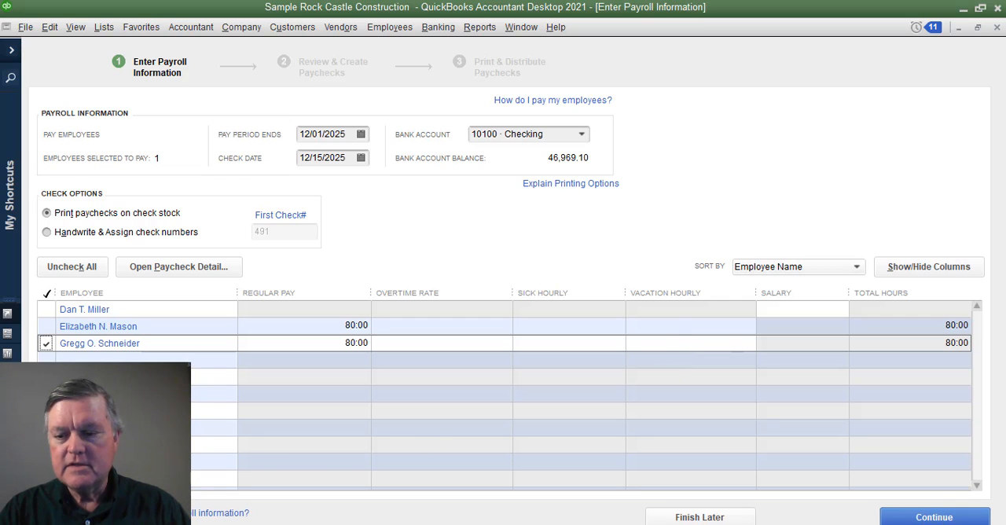
pyautogui.click(940, 515)
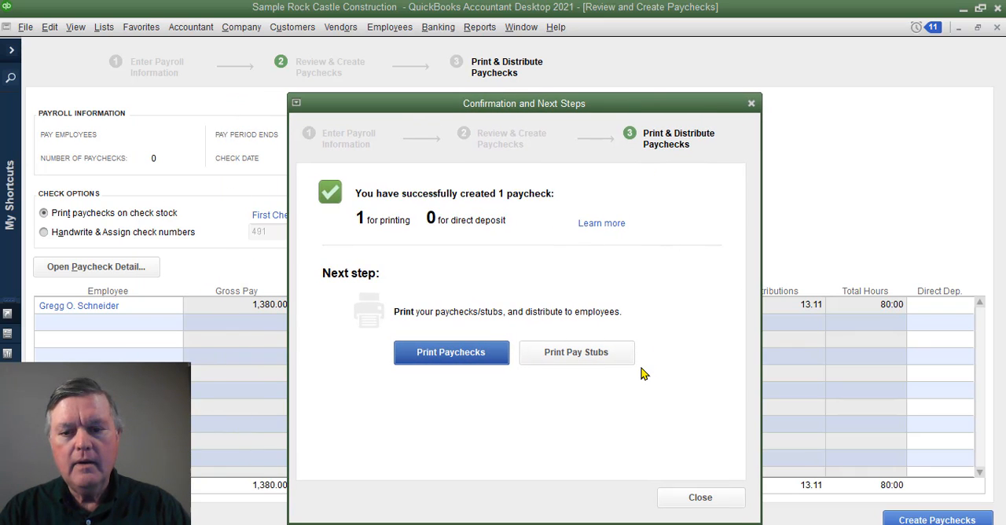
pyautogui.click(716, 508)
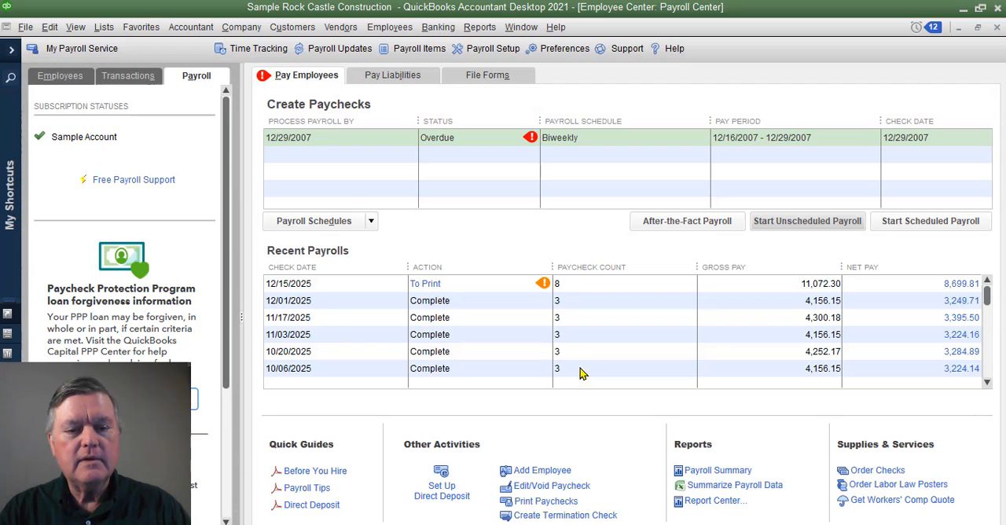
# - Look through the scheduled taxes and other payroll liabilities for the Health Insurance Deduction
pyautogui.click(366, 74)
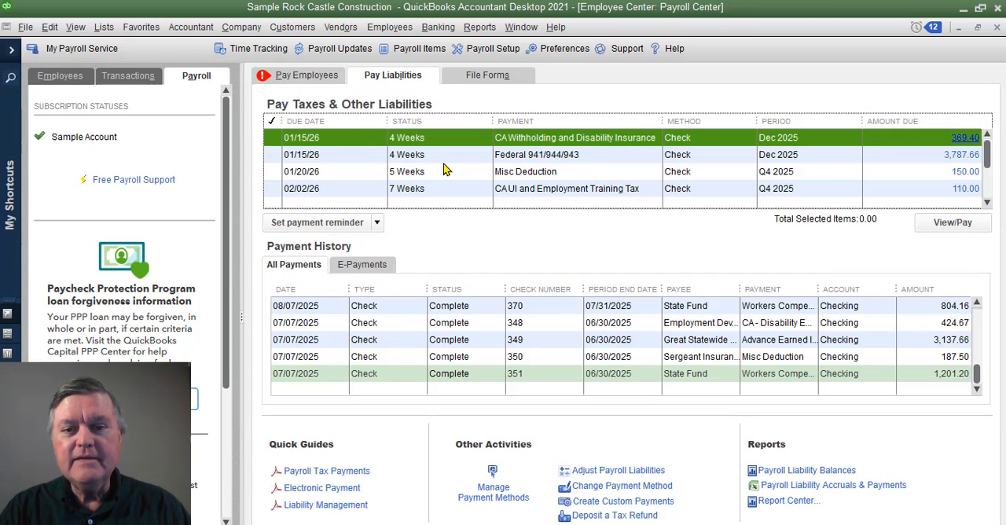
pyautogui.click(988, 203)
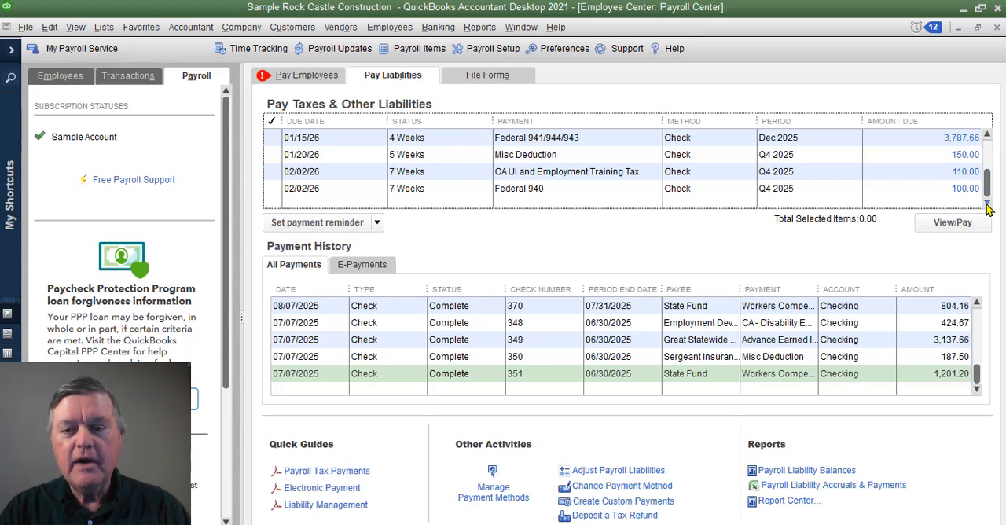
pyautogui.click(989, 148)
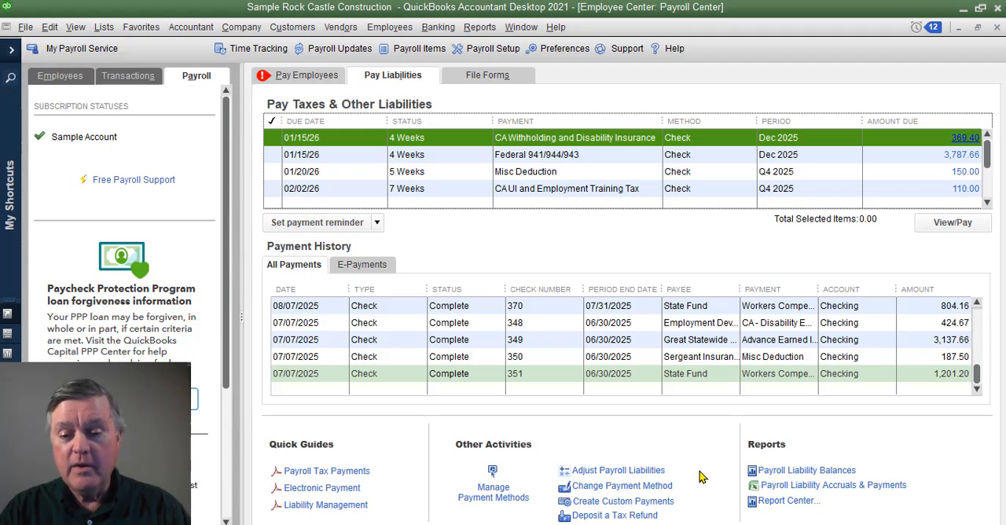
# - Try a custom liability payment for 01/01/2025 through 12/31/2025, mark the Sergeant Insurance liability for payment and cancel
pyautogui.click(657, 503)
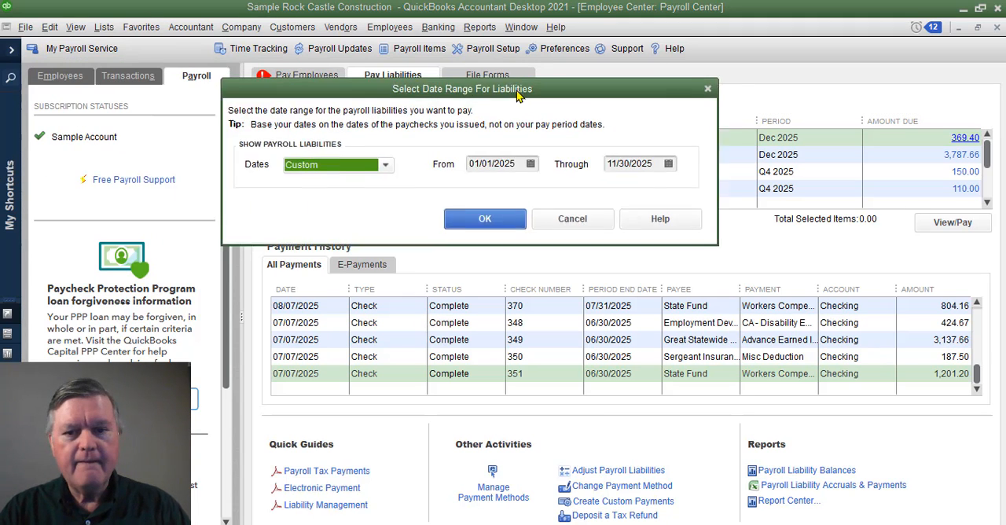
pyautogui.click(698, 171)
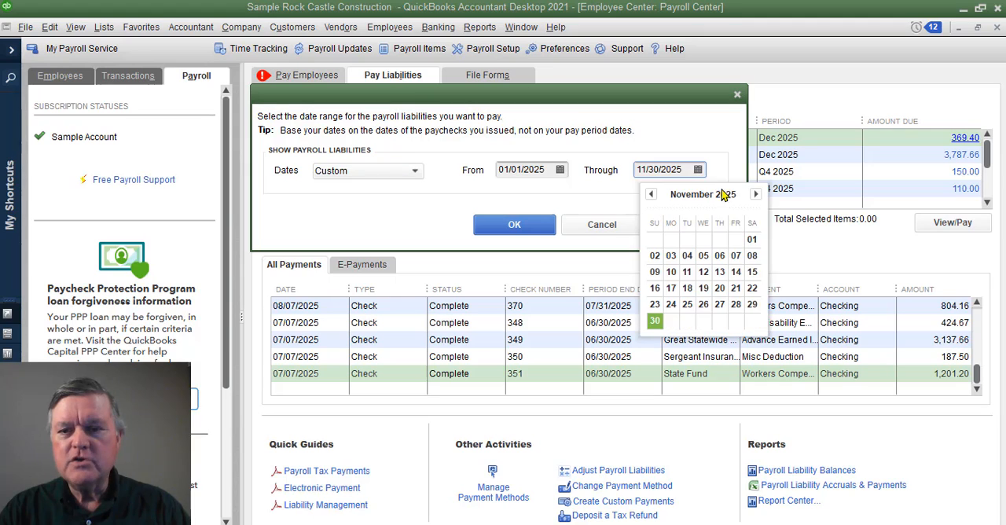
pyautogui.click(756, 194)
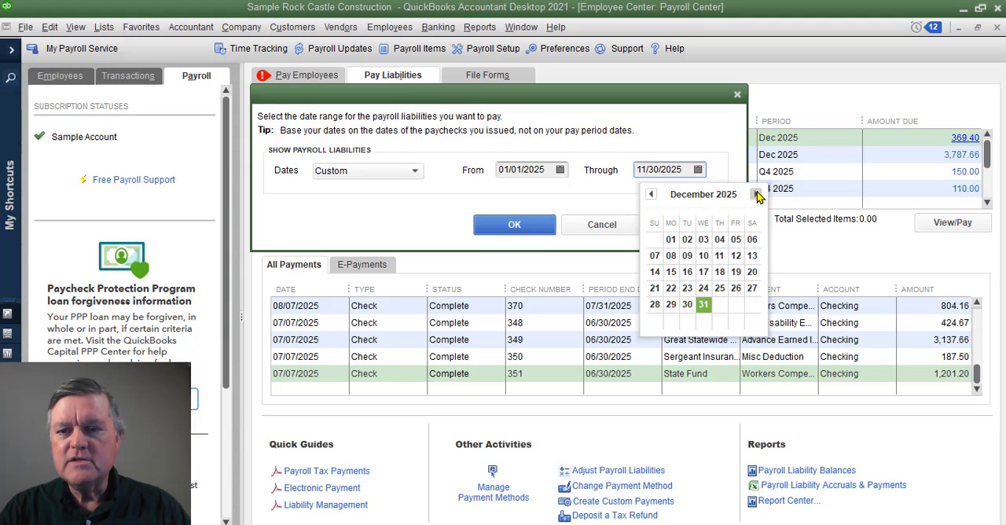
pyautogui.click(705, 308)
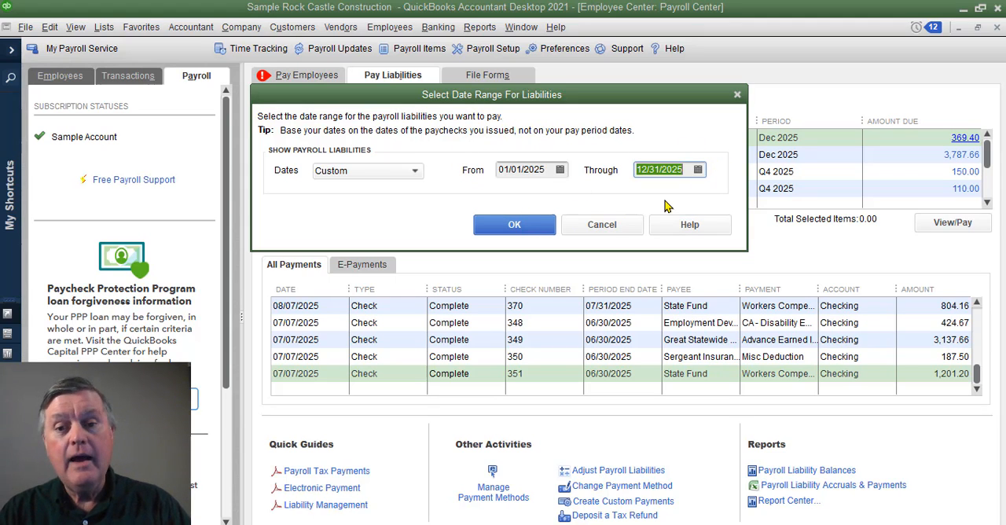
pyautogui.click(515, 225)
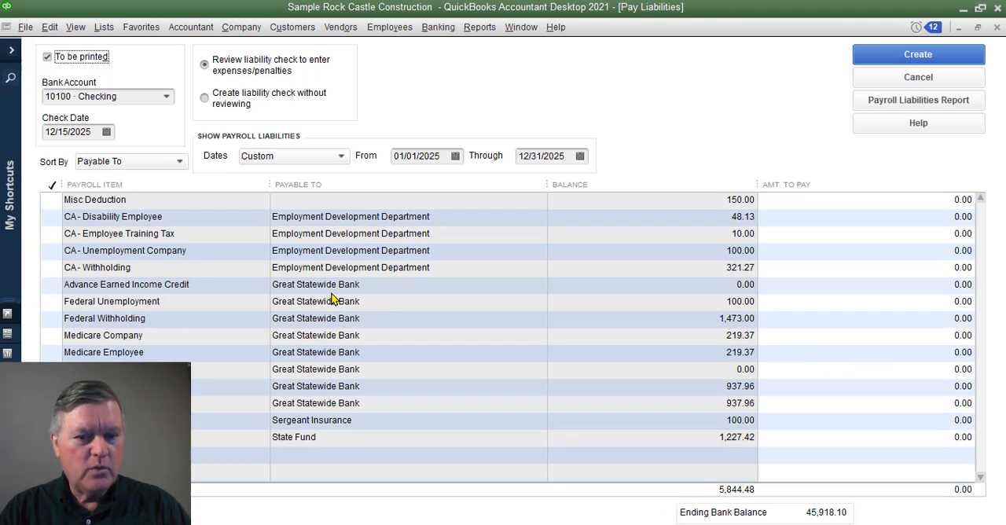
pyautogui.click(326, 424)
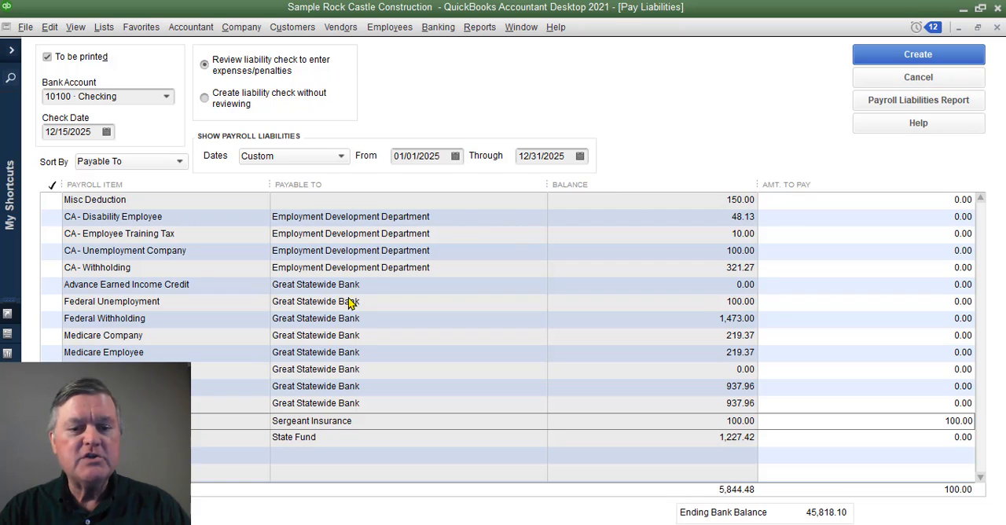
pyautogui.click(929, 78)
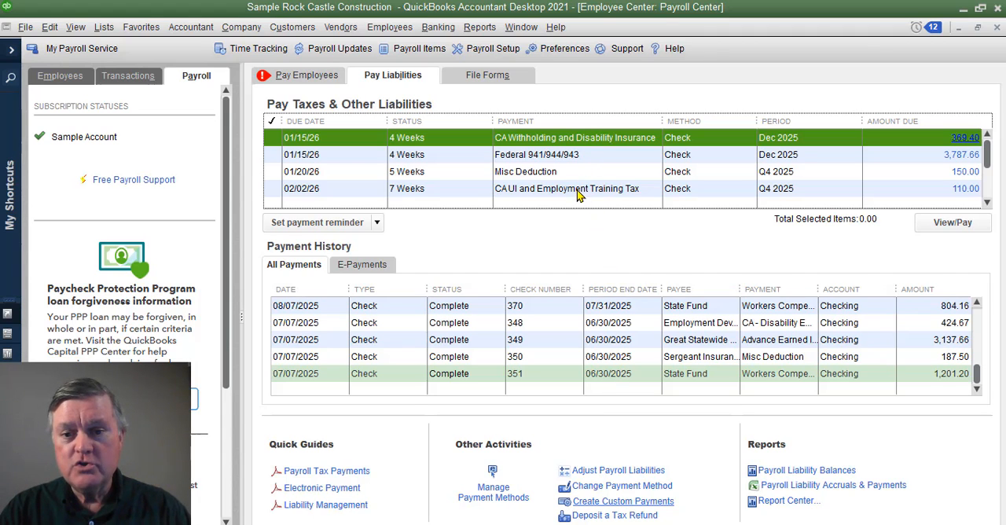
# - Schedule the Health Insurance Deduction payment monthly on day 1 for the previous month's liabilities and finish the payment setup
pyautogui.click(493, 495)
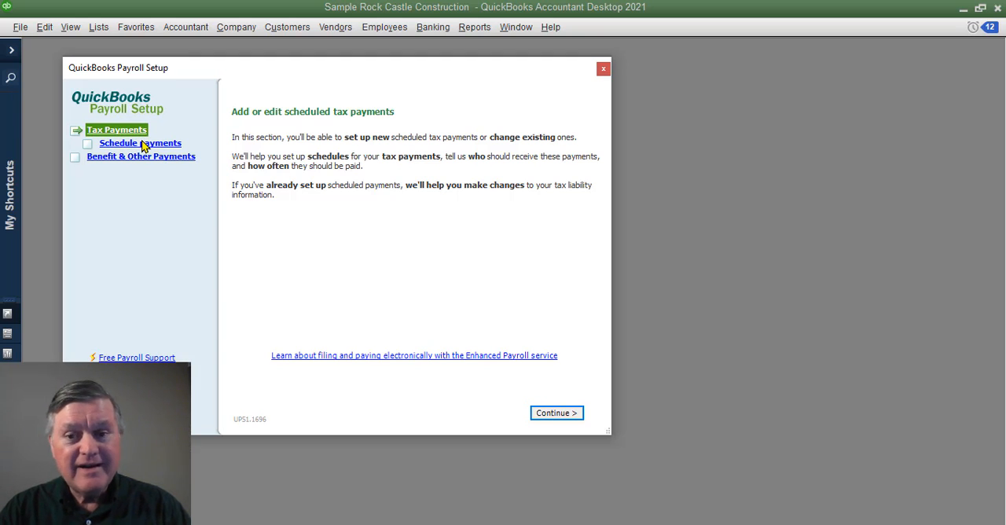
pyautogui.click(113, 160)
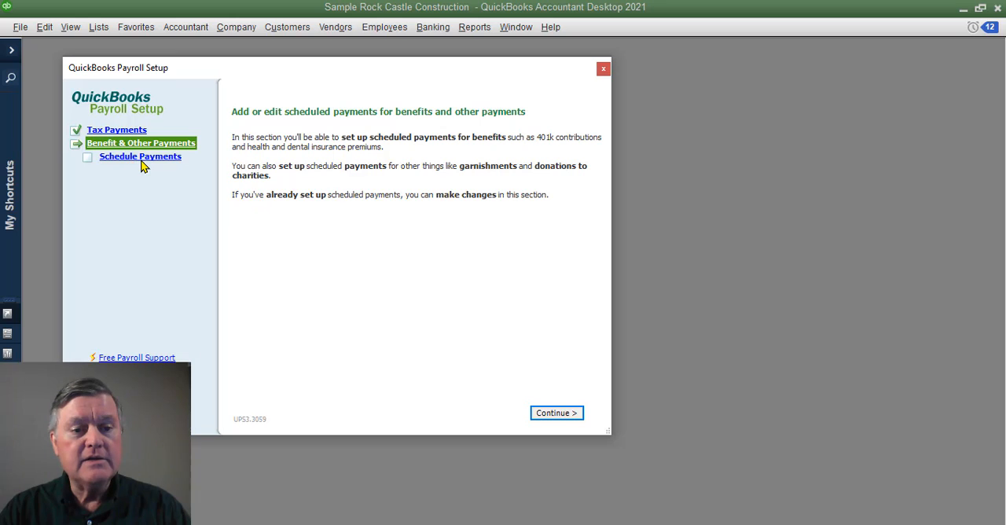
pyautogui.click(143, 163)
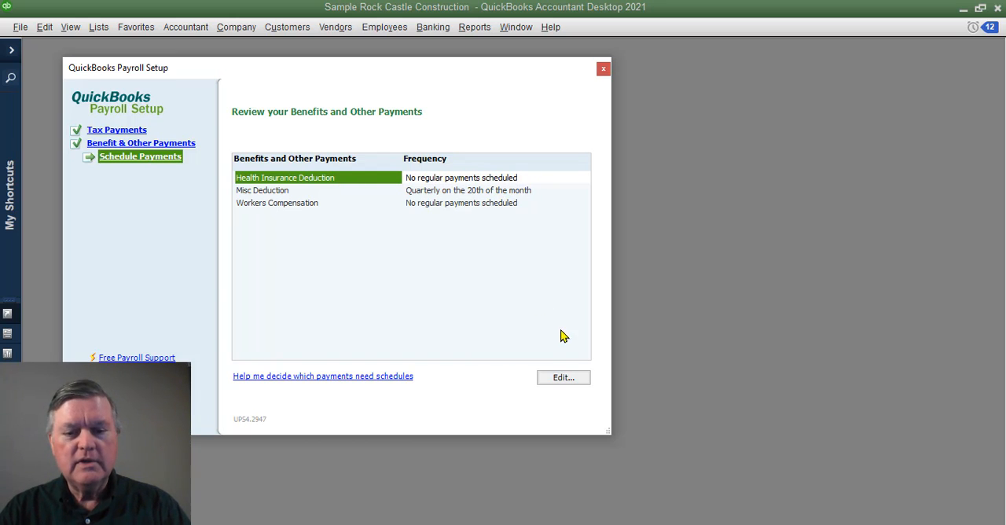
pyautogui.click(567, 380)
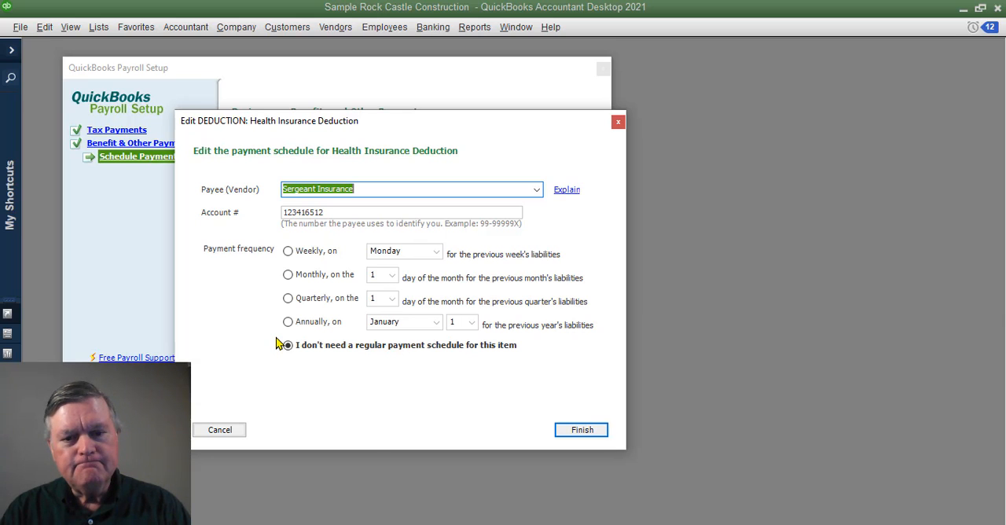
pyautogui.click(287, 253)
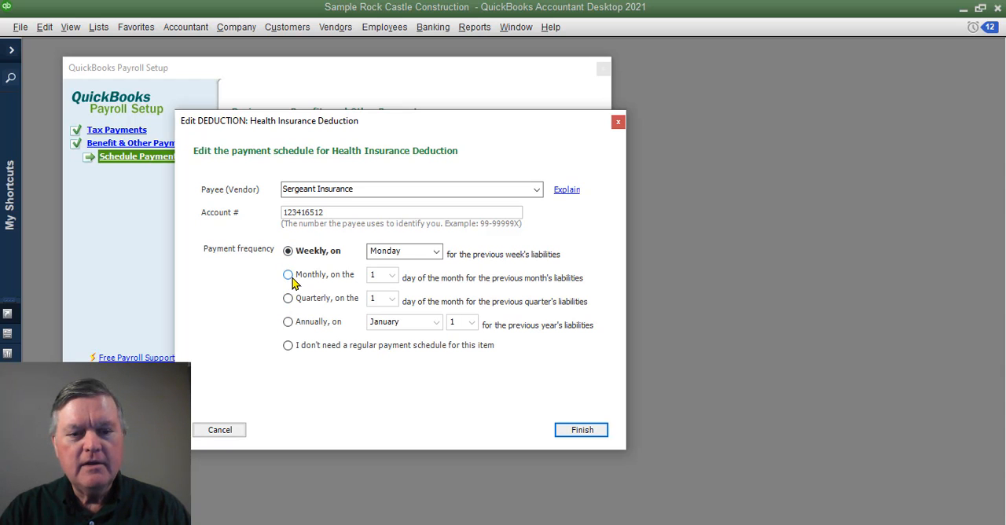
pyautogui.click(289, 277)
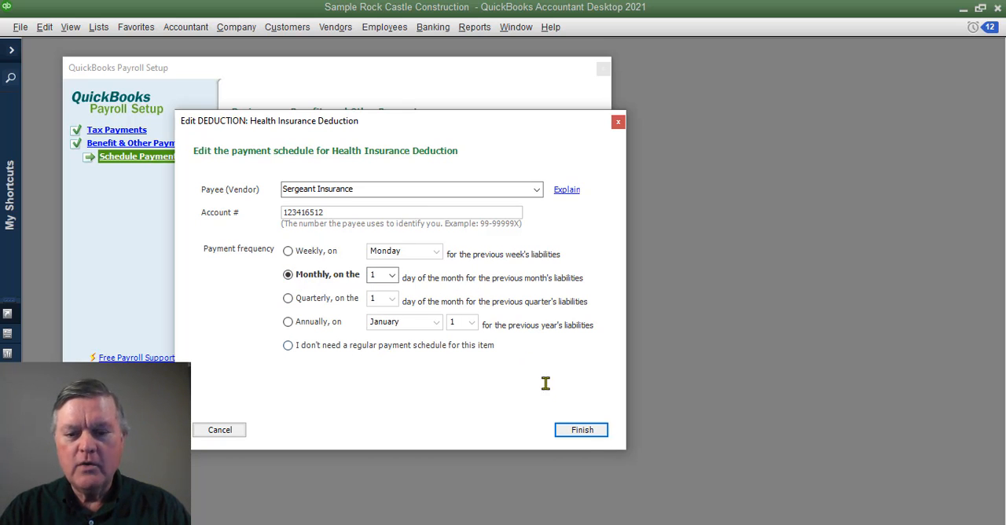
pyautogui.click(584, 437)
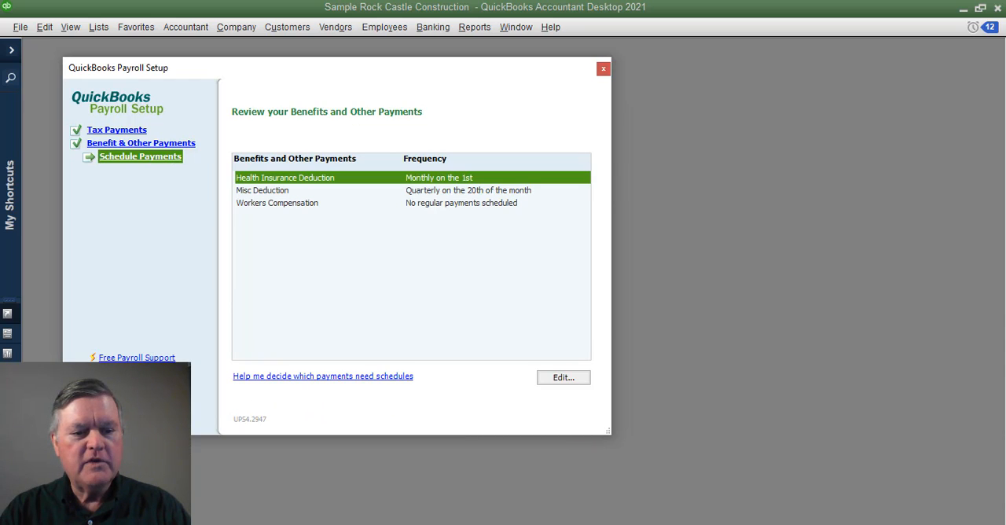
pyautogui.click(141, 418)
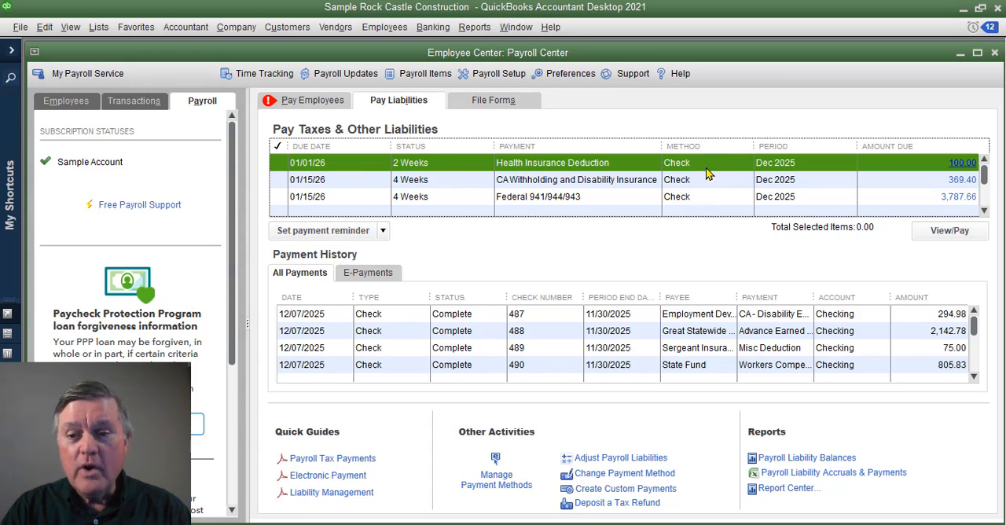
# - Close the Payroll Center and open the Payroll Item List at full size
pyautogui.click(995, 53)
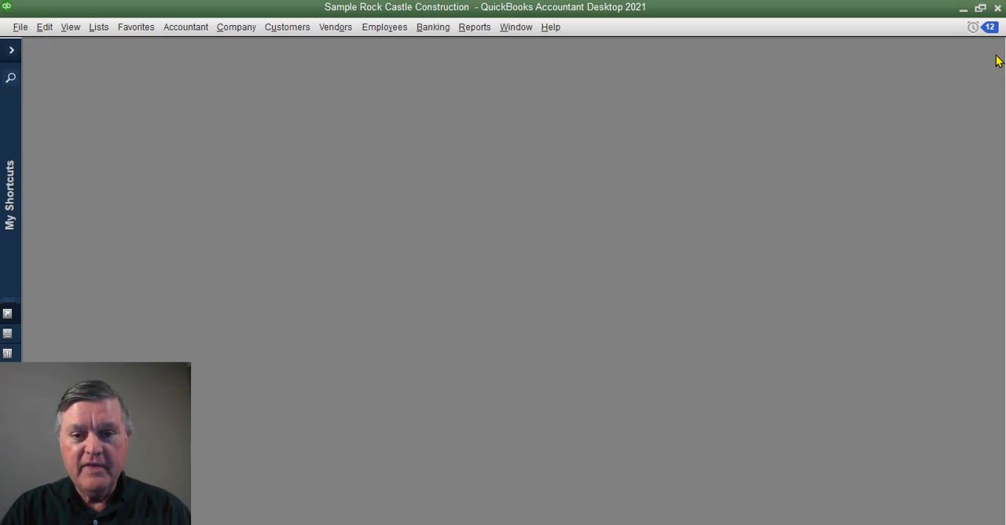
pyautogui.click(98, 28)
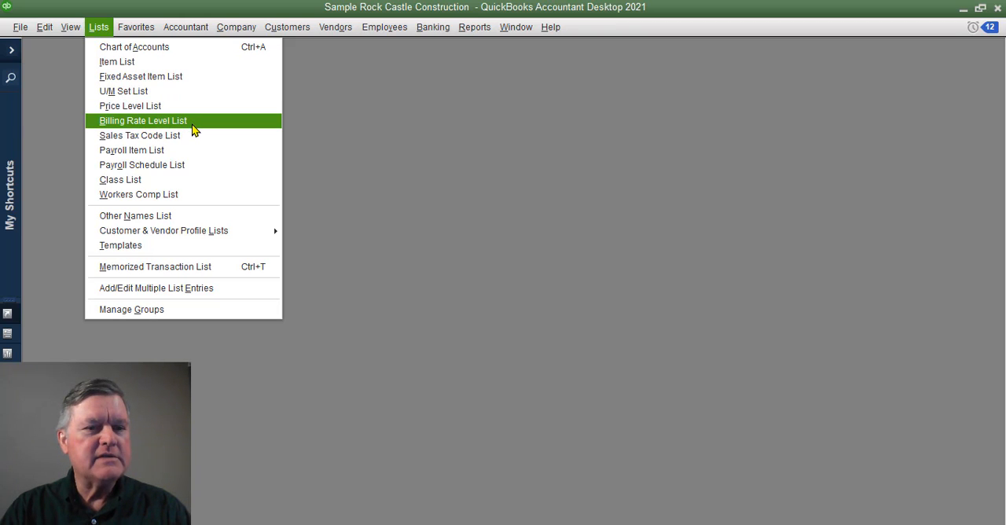
pyautogui.click(178, 149)
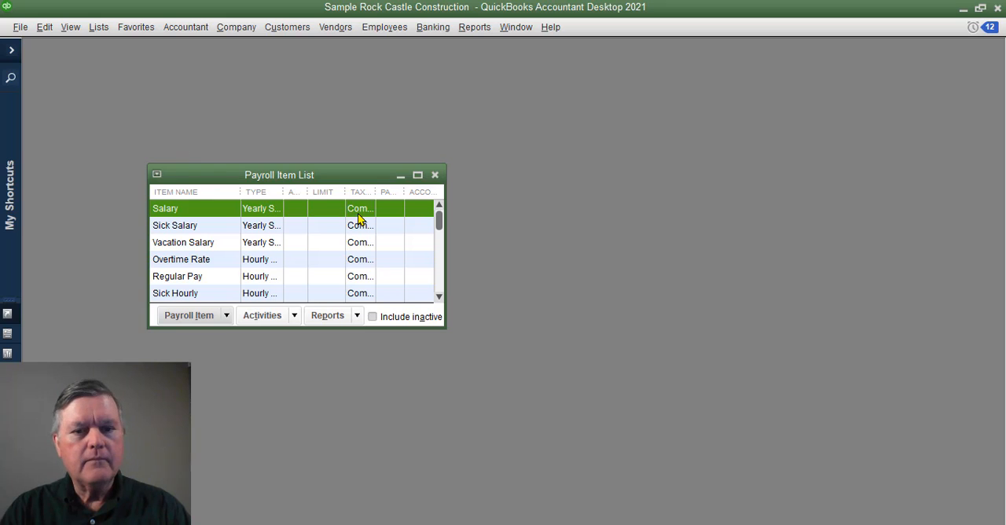
pyautogui.click(417, 175)
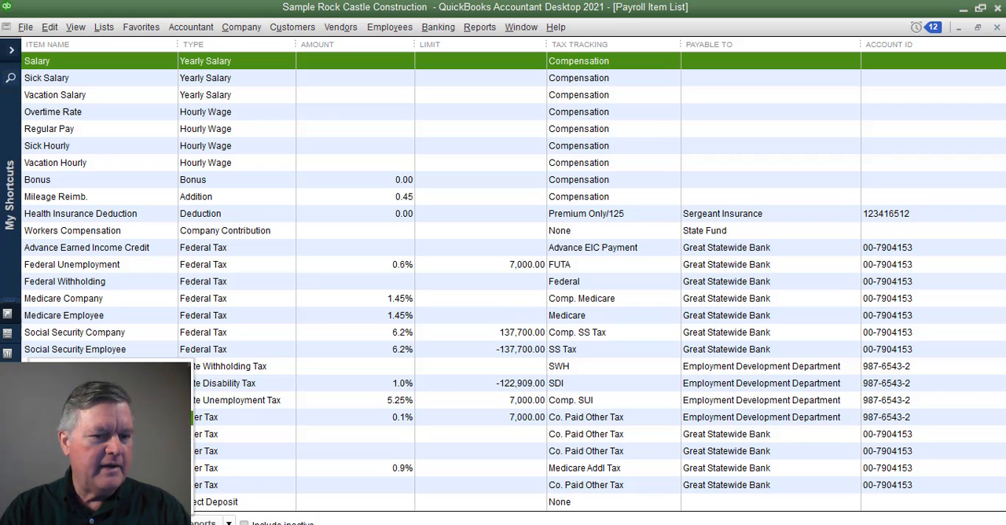
# - Begin a new payroll item with Custom Setup, choose Company Contribution as its type and cancel it
pyautogui.click(79, 383)
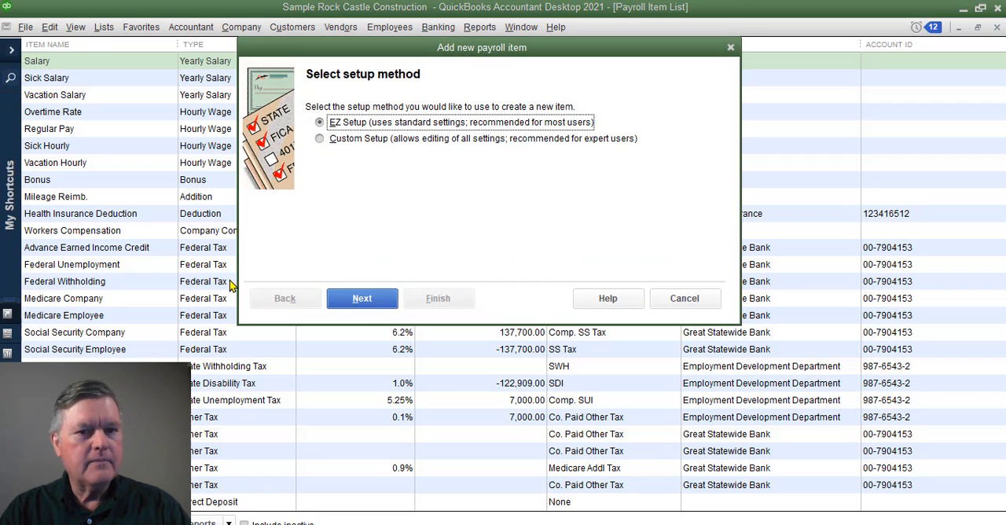
pyautogui.click(363, 140)
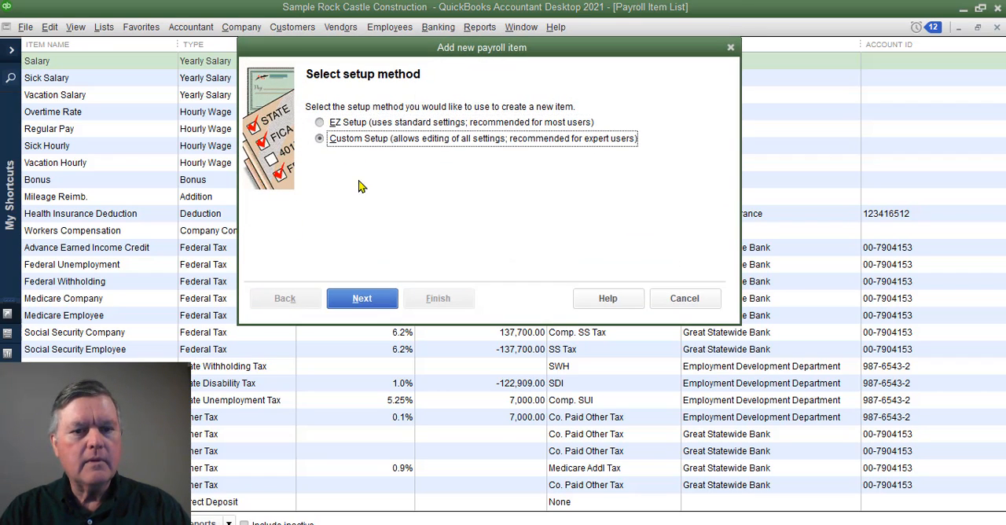
pyautogui.click(370, 298)
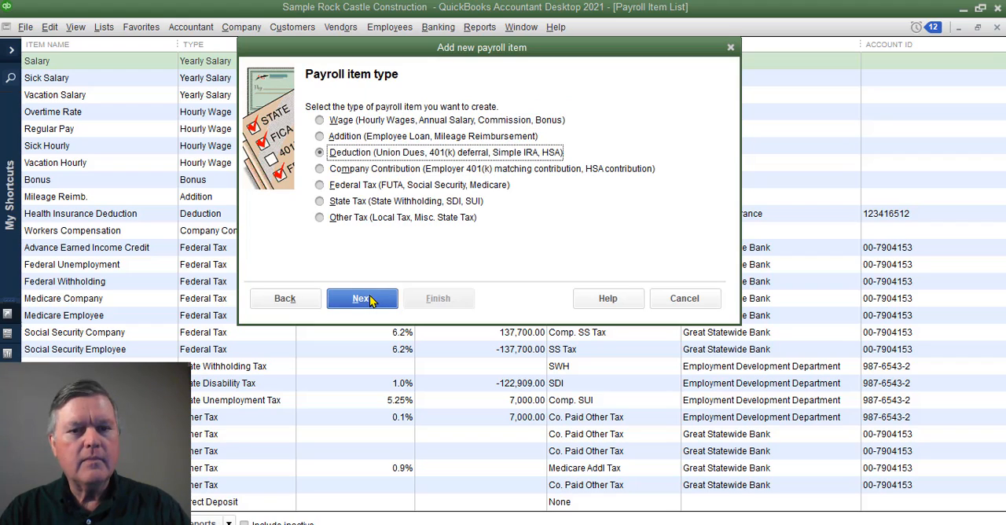
pyautogui.click(351, 170)
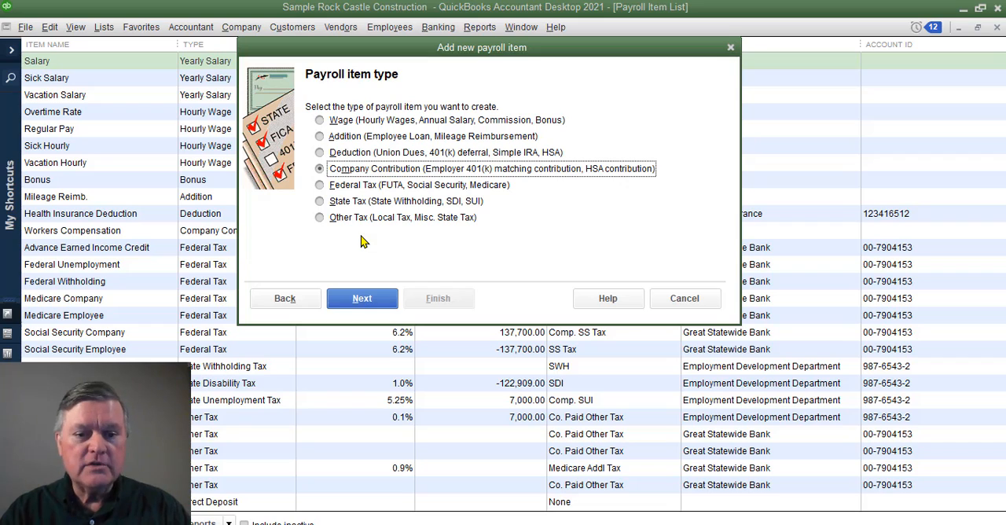
pyautogui.click(710, 305)
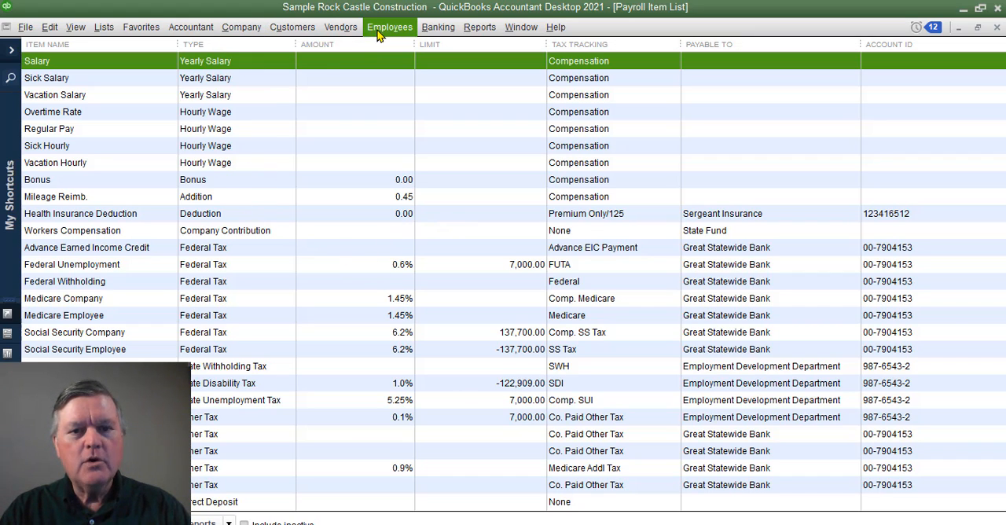
# - Close the Payroll Item List and open the Health Insurance Deduction liability payment for December 2025 from the Payroll Center
pyautogui.click(997, 26)
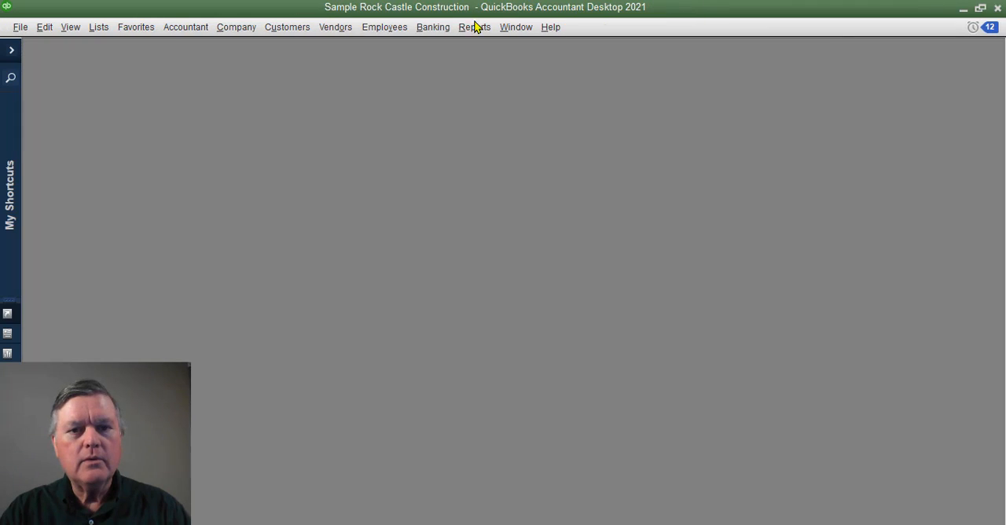
pyautogui.click(394, 31)
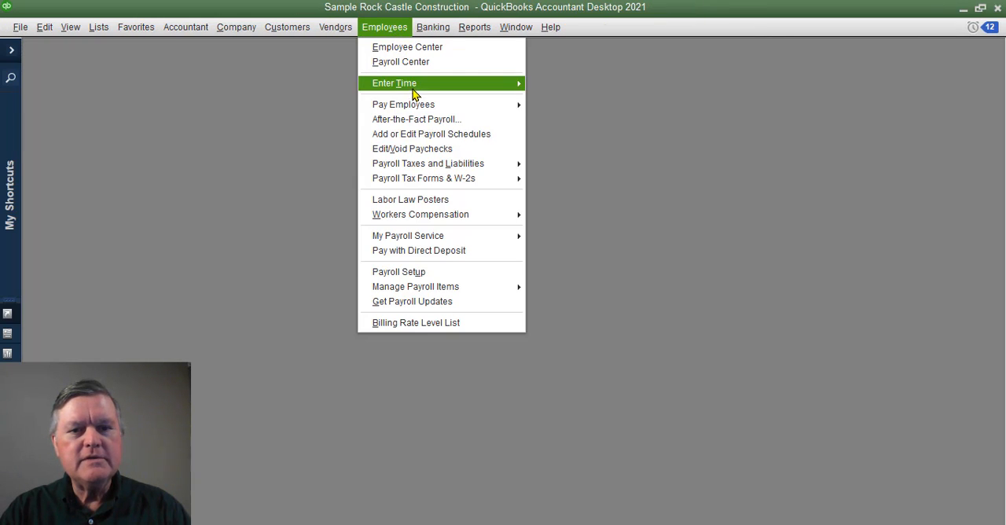
pyautogui.click(432, 52)
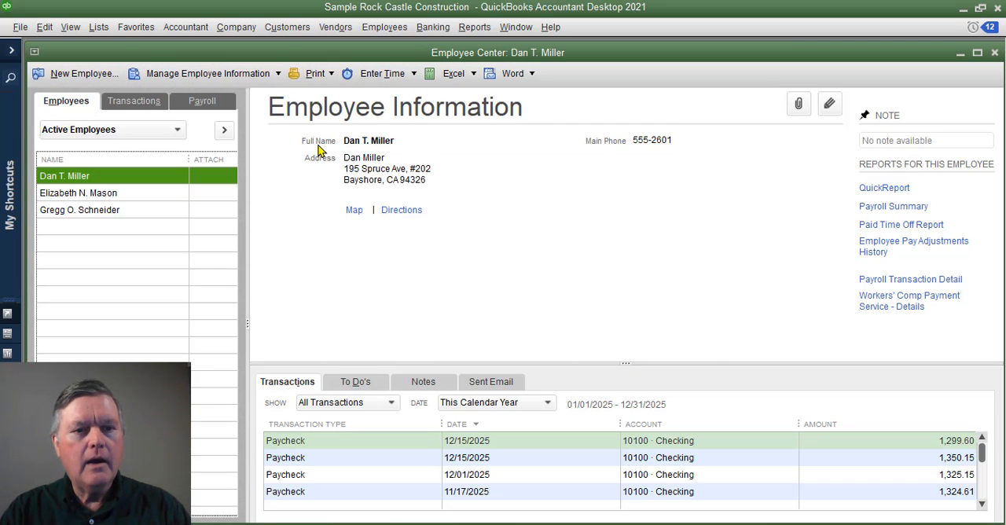
pyautogui.click(137, 103)
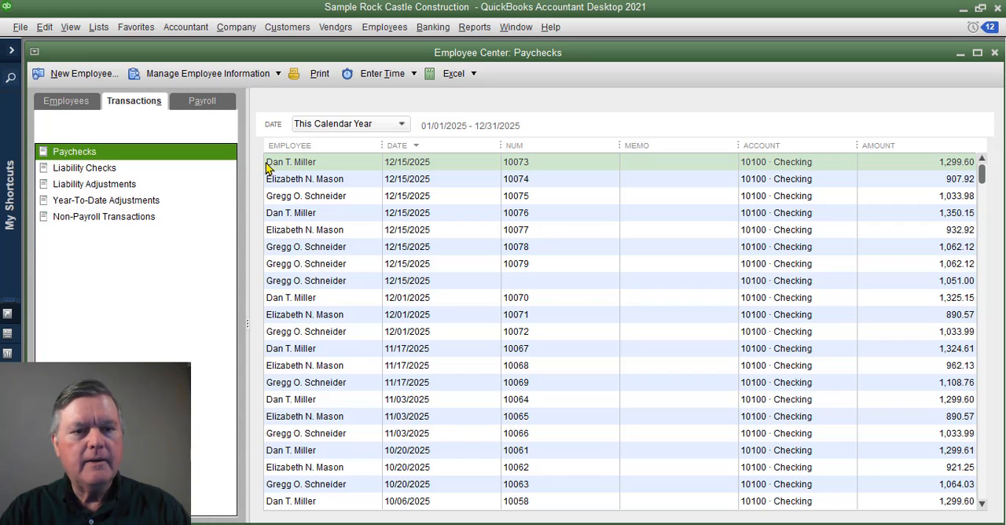
pyautogui.click(217, 107)
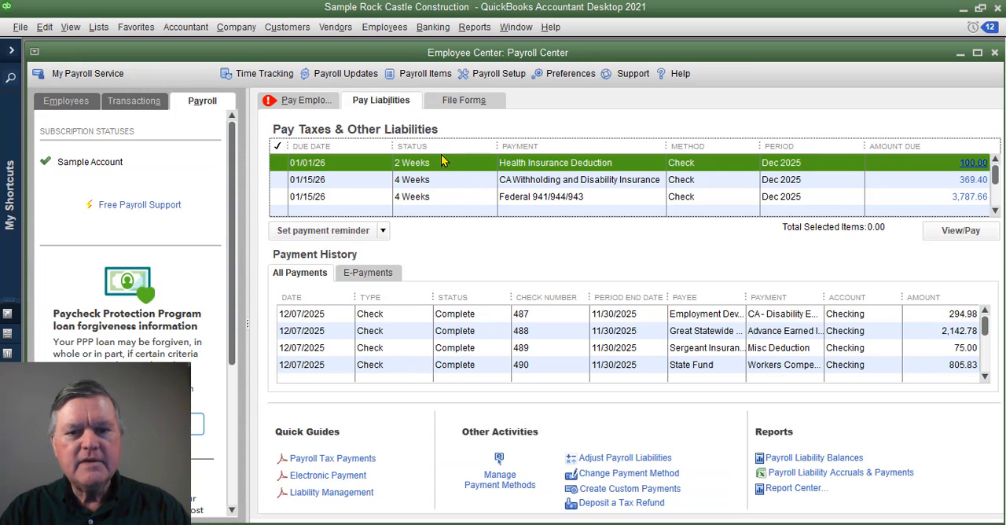
pyautogui.click(279, 163)
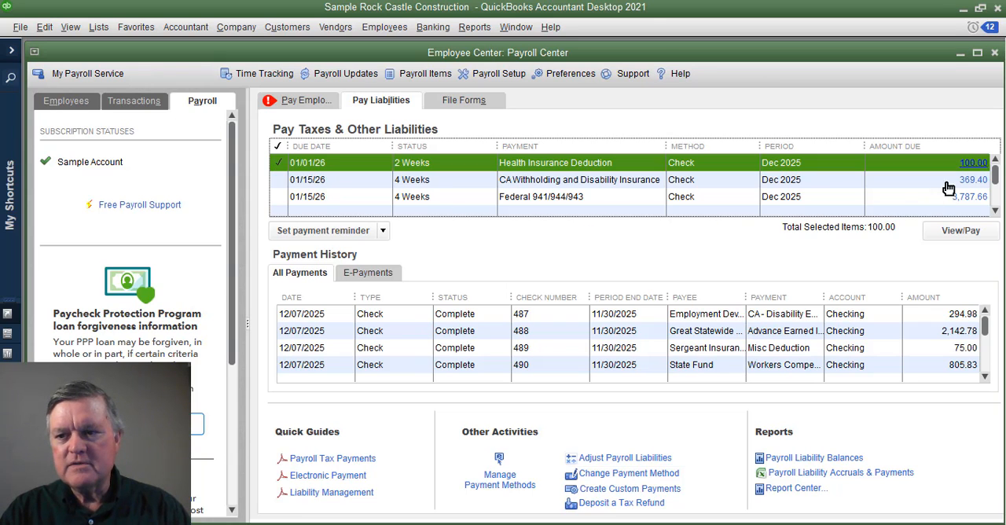
pyautogui.click(961, 231)
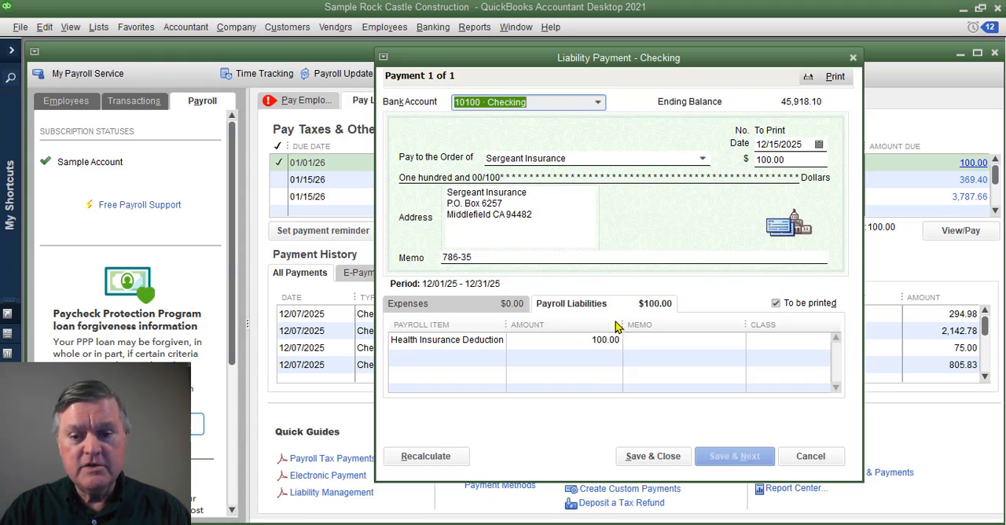
# - Add a 500.00 expense line for account 62100 Insurance to the Sergeant Insurance liability check and recalculate it
pyautogui.click(409, 304)
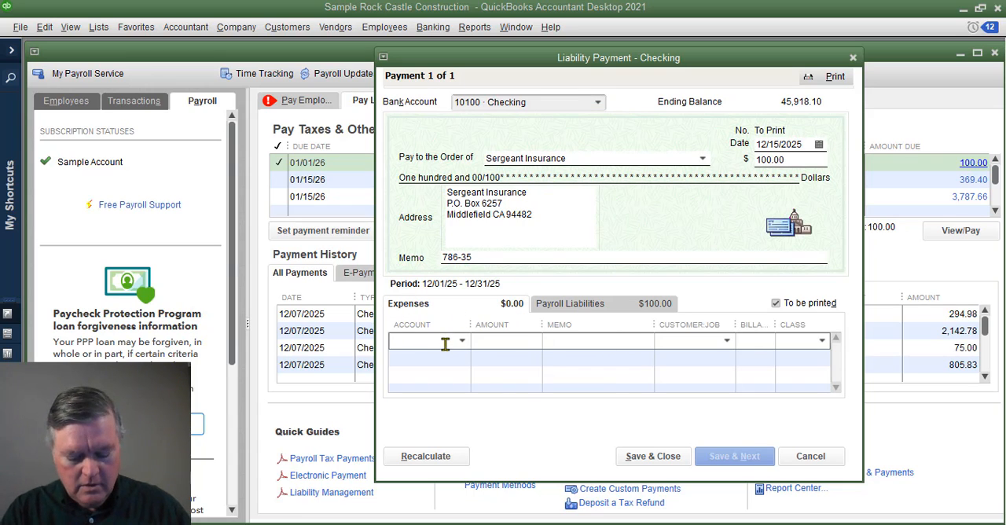
pyautogui.write('Insurance')
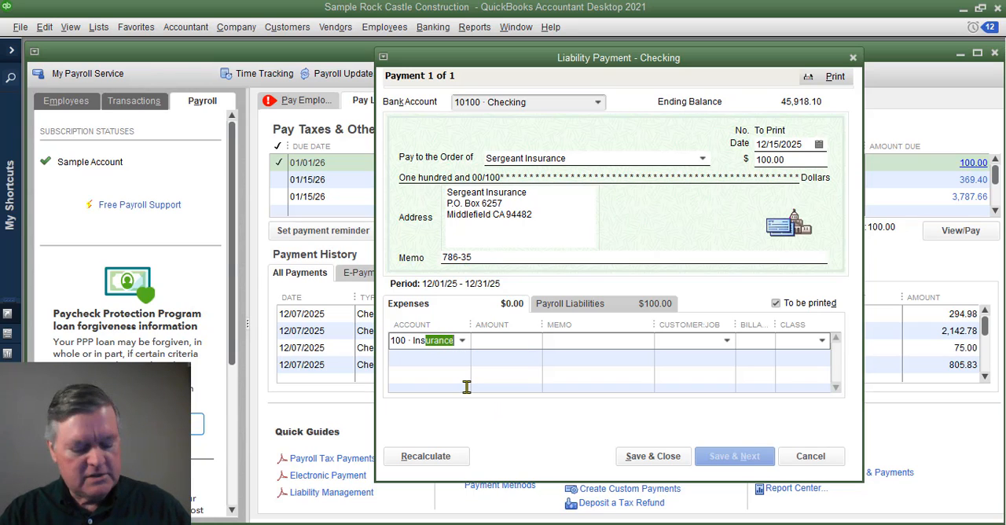
pyautogui.press('Tab')
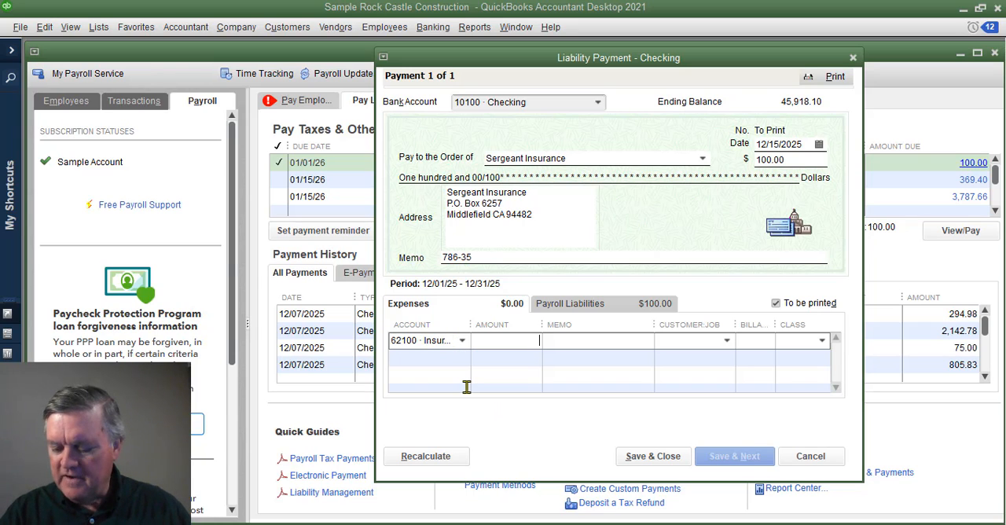
pyautogui.press('Tab')
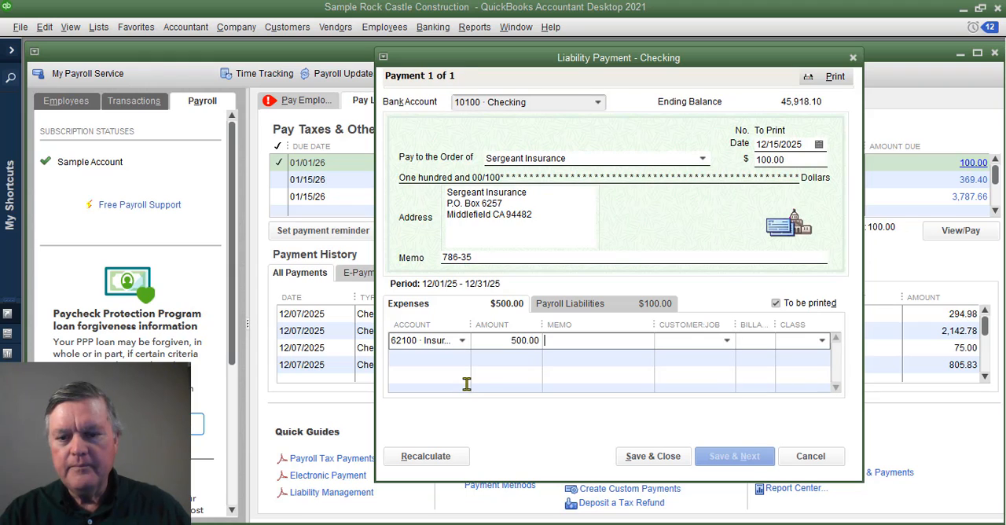
pyautogui.click(431, 462)
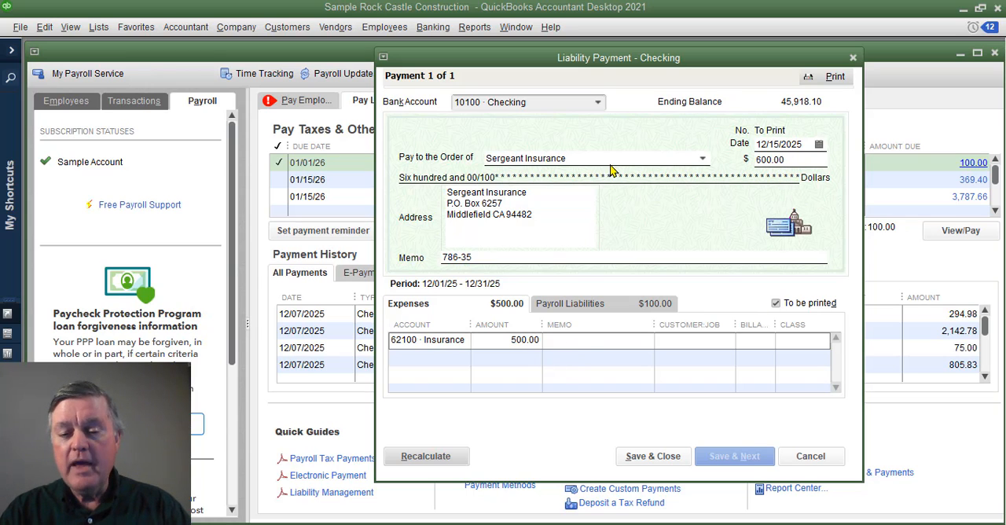
# - Compare the check's payroll liability and expense lines, cancel the liability payment and close the Payroll Center
pyautogui.click(583, 310)
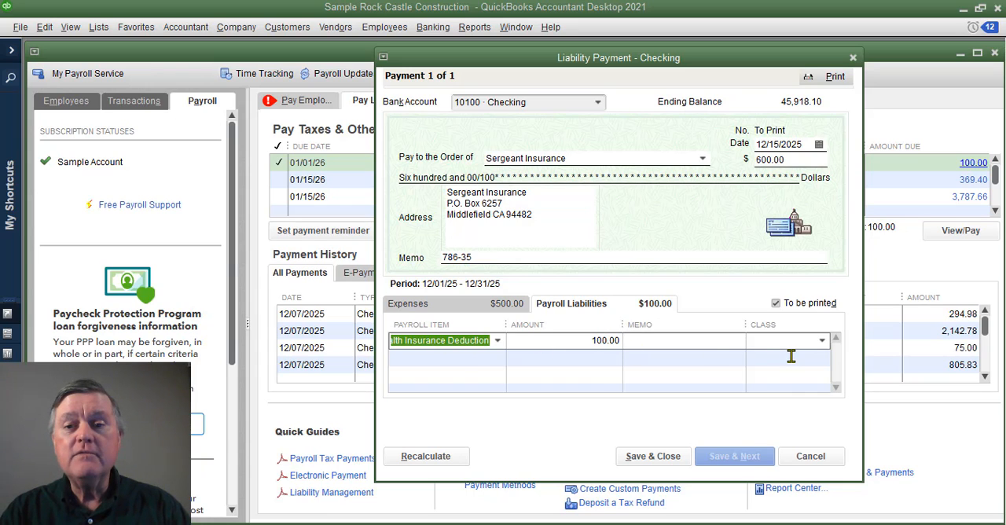
pyautogui.click(497, 307)
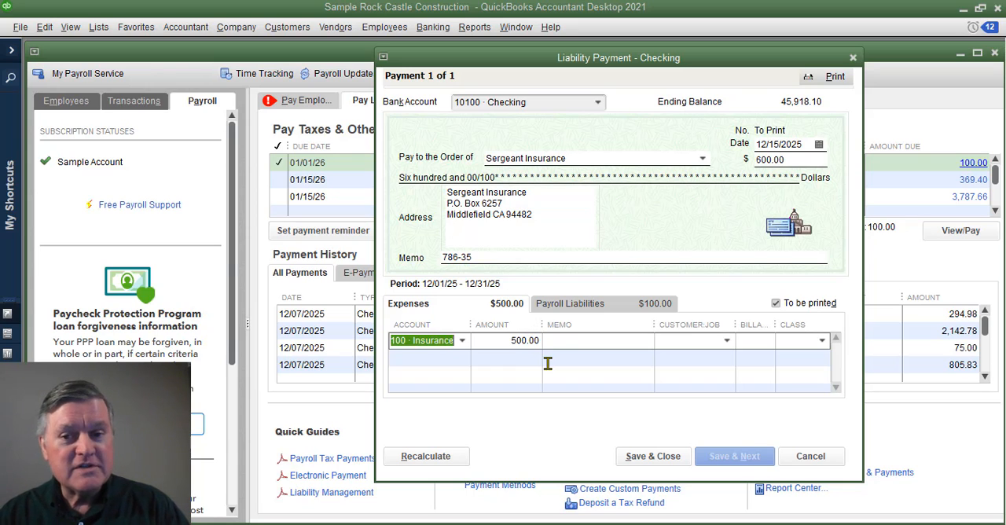
pyautogui.click(810, 461)
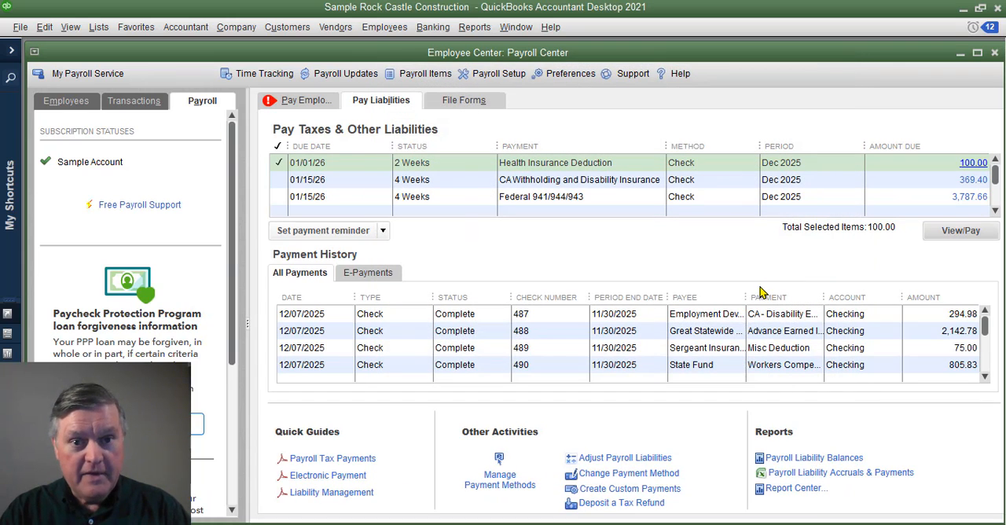
pyautogui.click(996, 53)
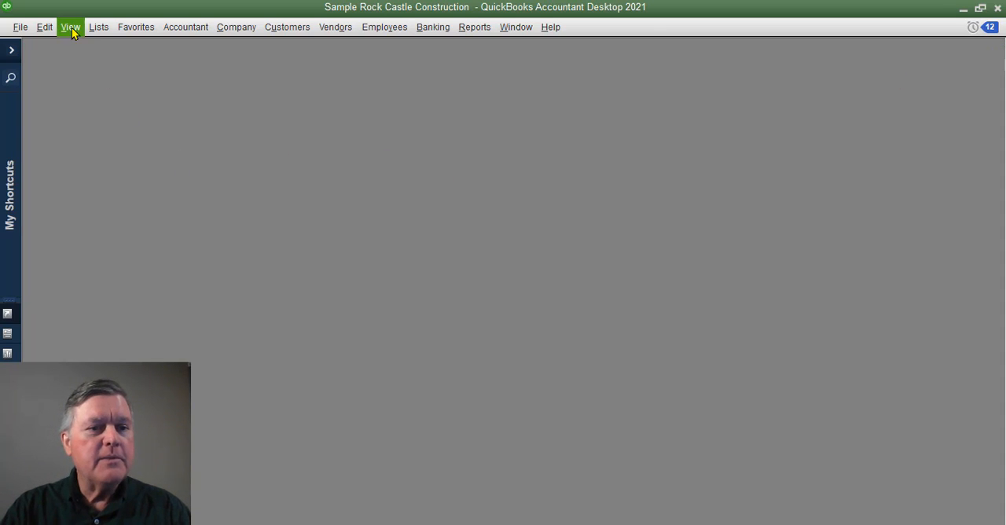
# - Open the Payroll Item List at full size
pyautogui.click(98, 27)
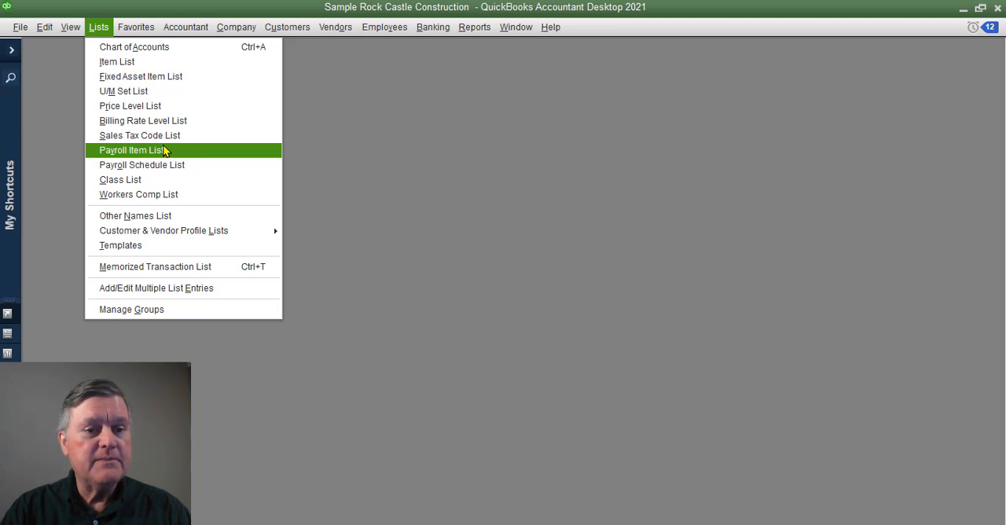
pyautogui.click(155, 63)
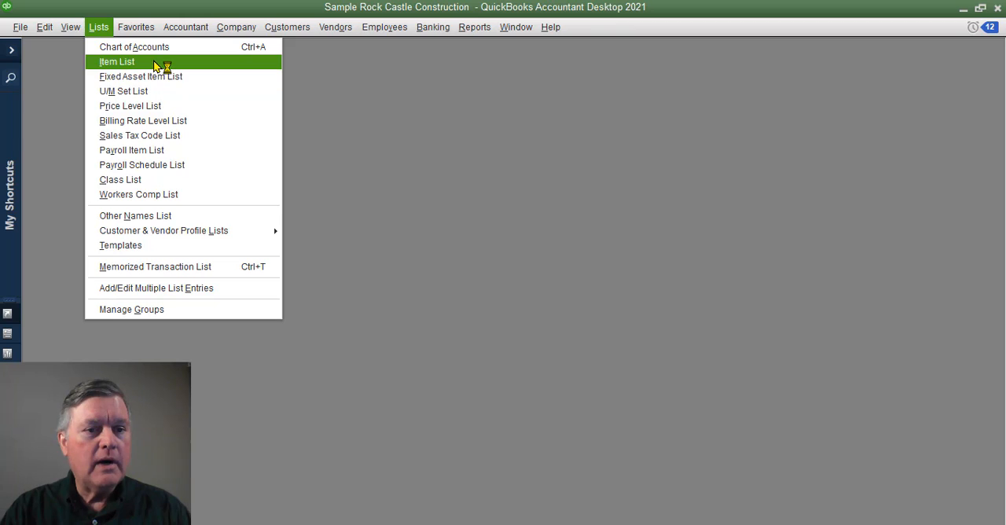
pyautogui.click(188, 151)
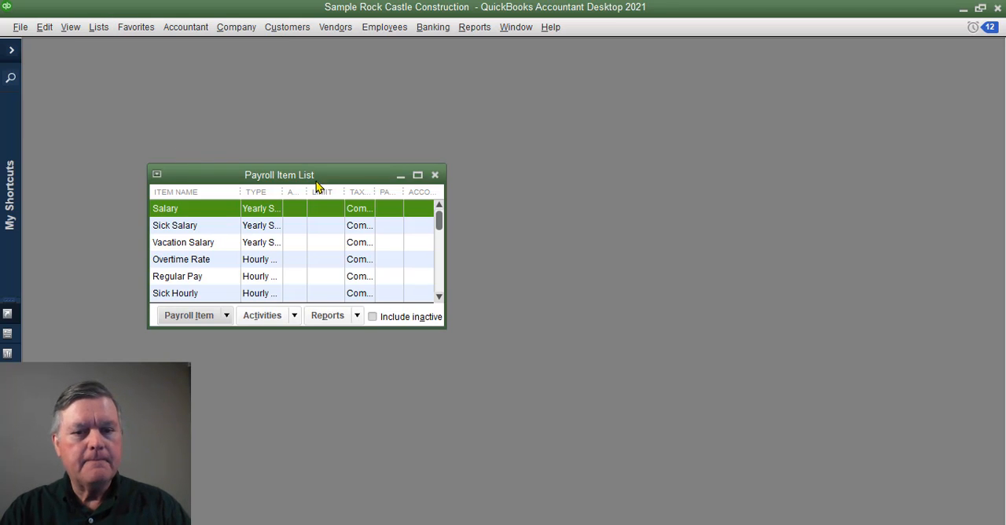
pyautogui.click(418, 175)
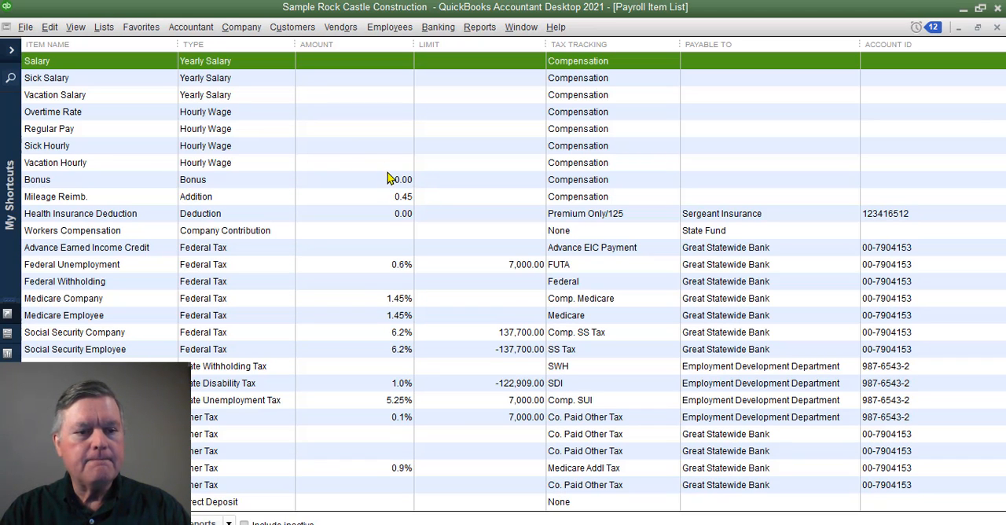
# - Edit the Health Insurance Deduction item and set its employee-paid liability account to 62199 Less Employee Portion - Health under 62100 Insurance
pyautogui.click(91, 220)
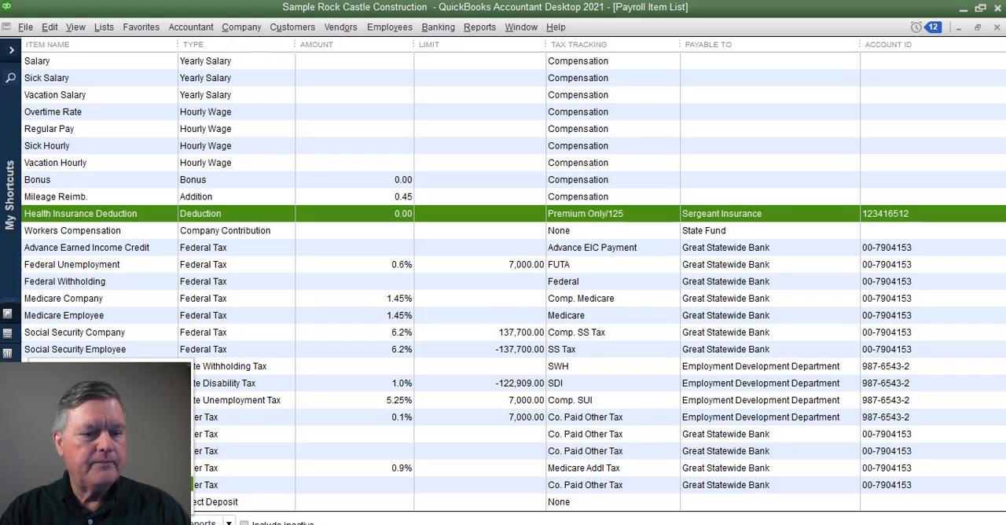
pyautogui.hotkey('ctrl', 'e')
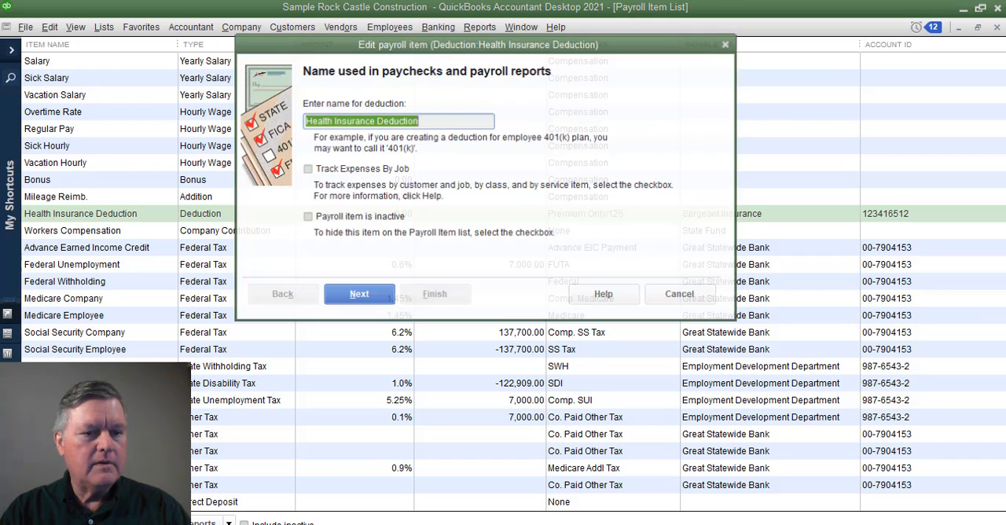
pyautogui.click(356, 294)
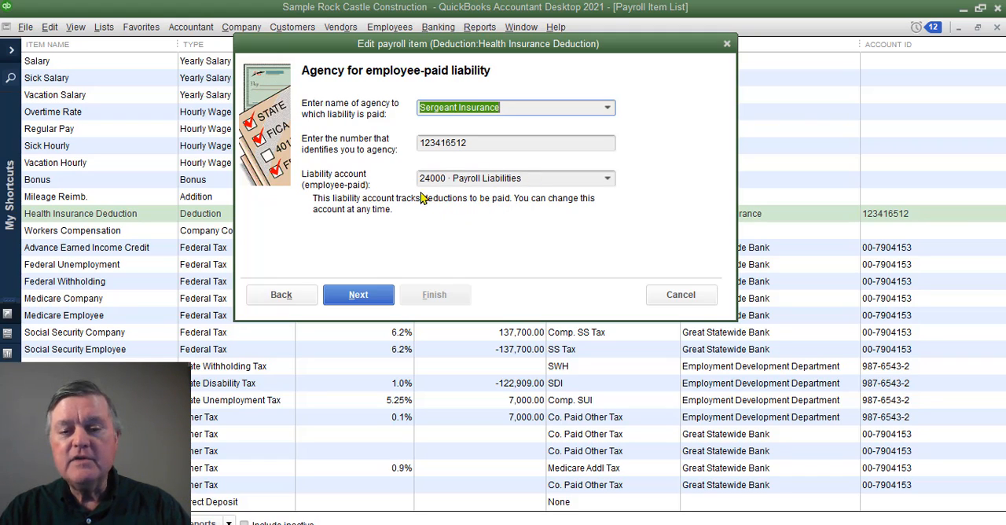
pyautogui.click(611, 181)
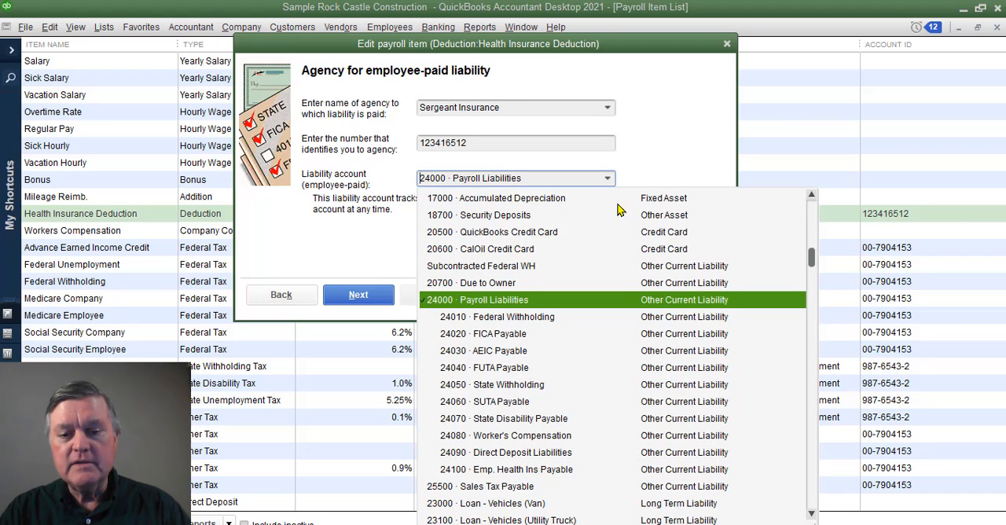
pyautogui.scroll(-20, 622, 247)
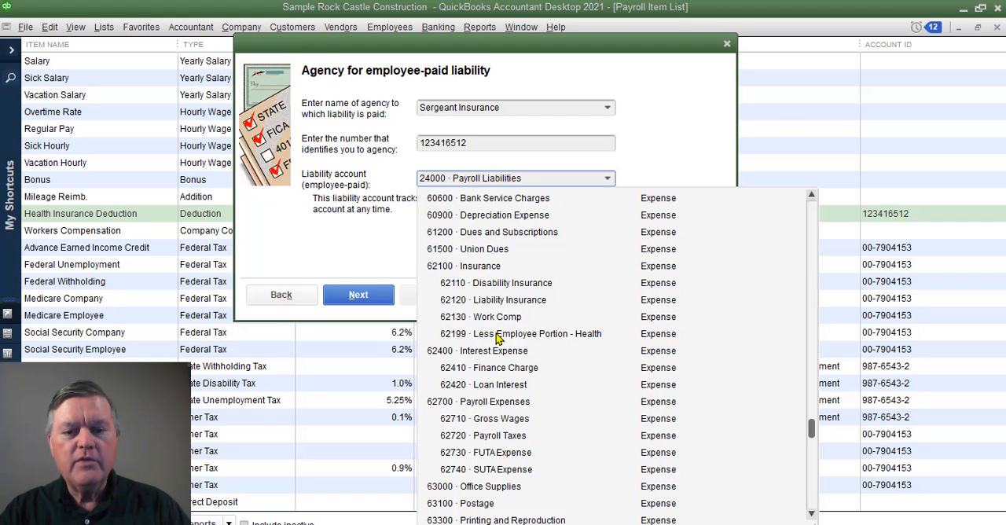
pyautogui.click(564, 336)
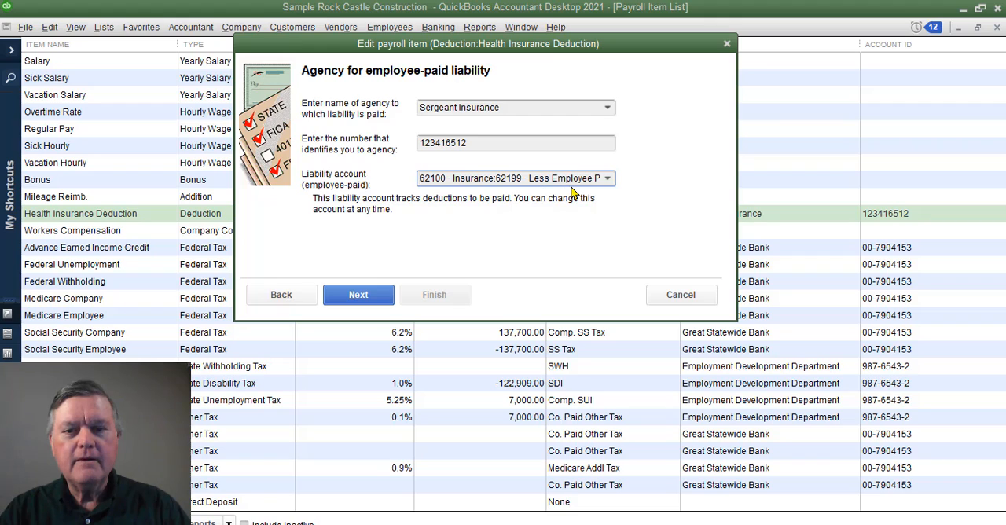
pyautogui.click(612, 182)
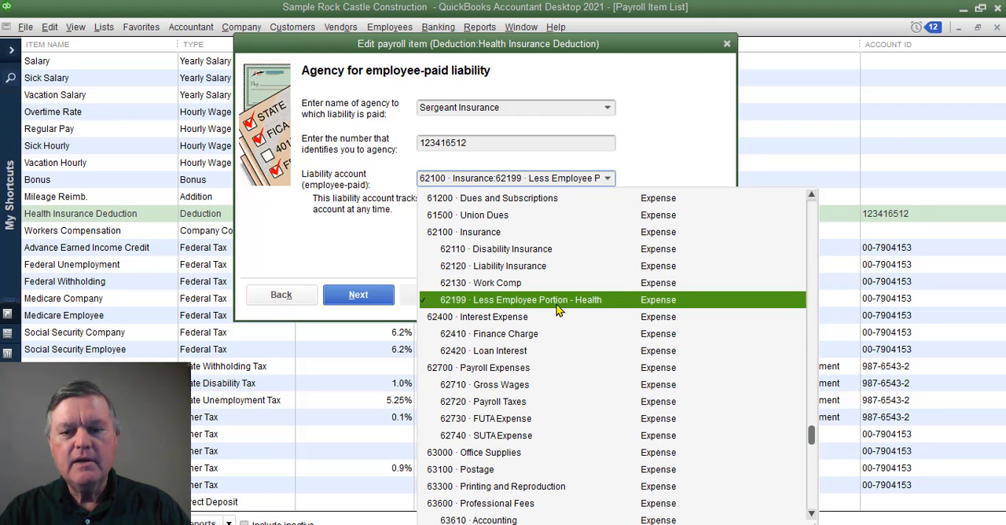
pyautogui.click(601, 305)
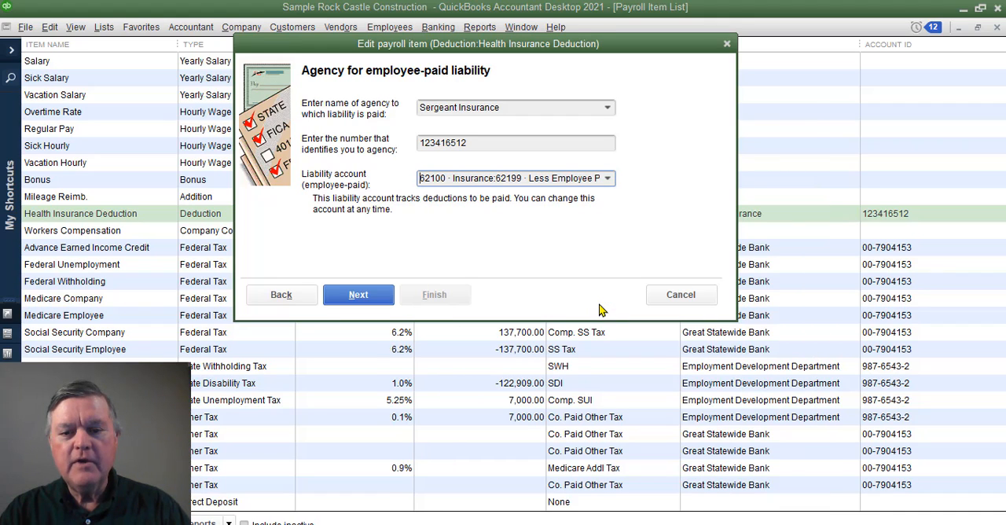
# - Accept the item's remaining settings, finish the edit and update all existing transactions to use the new account
pyautogui.click(364, 302)
pyautogui.click(359, 295)
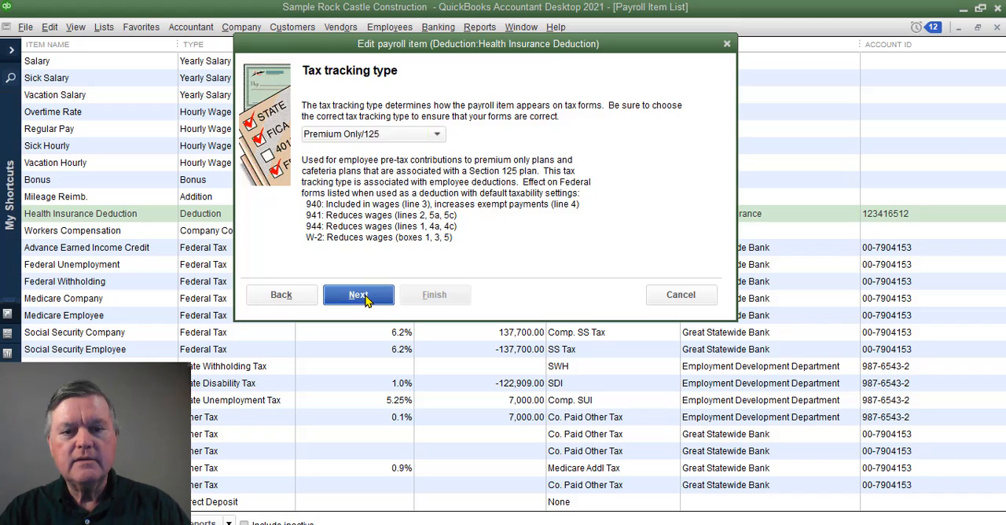
pyautogui.click(358, 295)
pyautogui.click(358, 295)
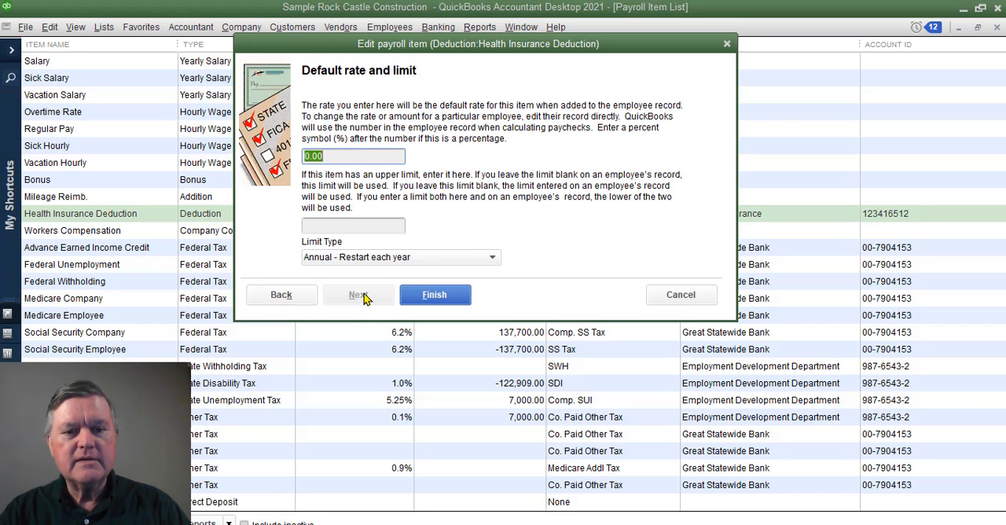
pyautogui.click(438, 296)
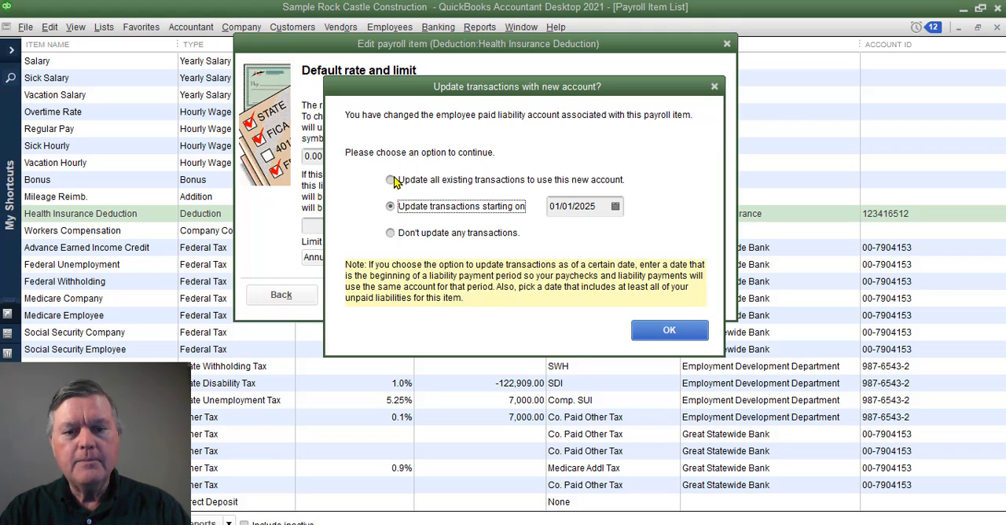
pyautogui.click(392, 181)
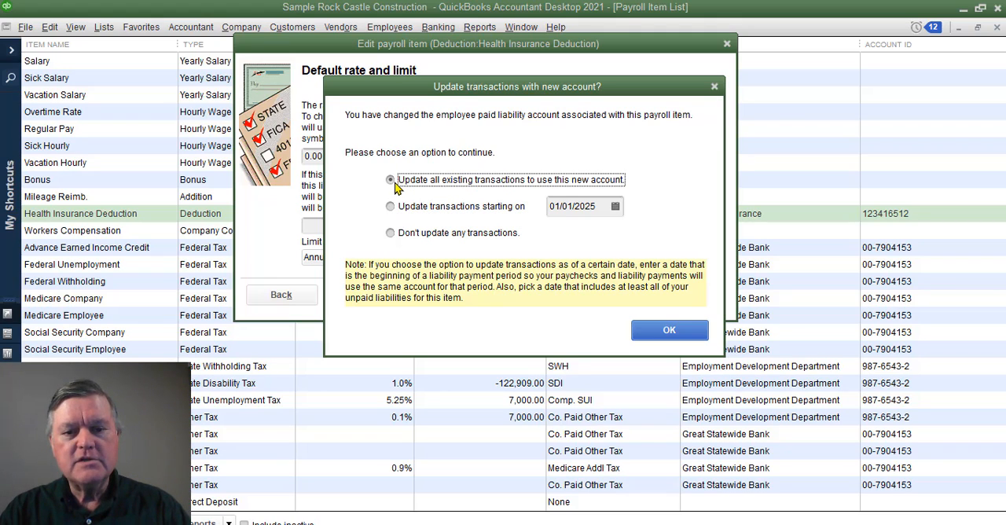
pyautogui.click(670, 331)
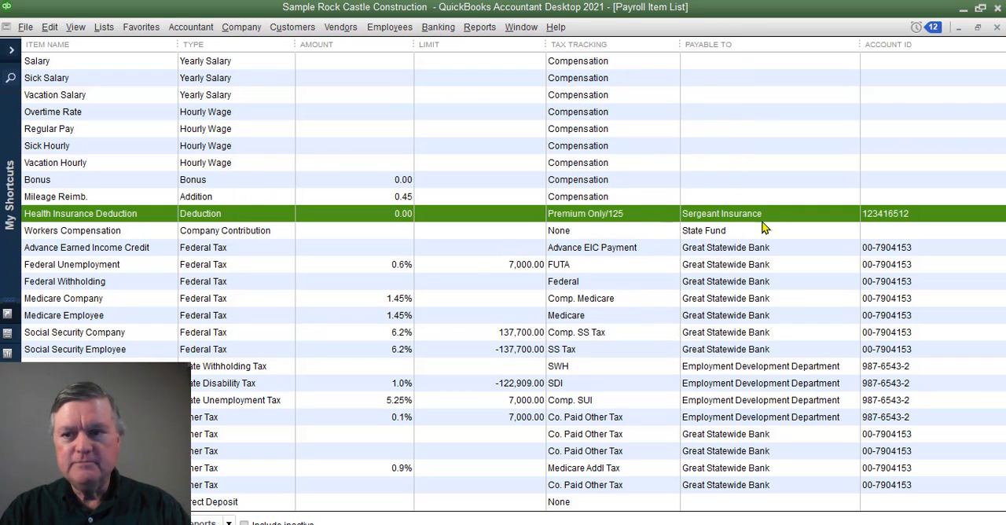
# - Close the Payroll Item List and open the Payroll Center to the liabilities due
pyautogui.click(998, 27)
pyautogui.click(375, 30)
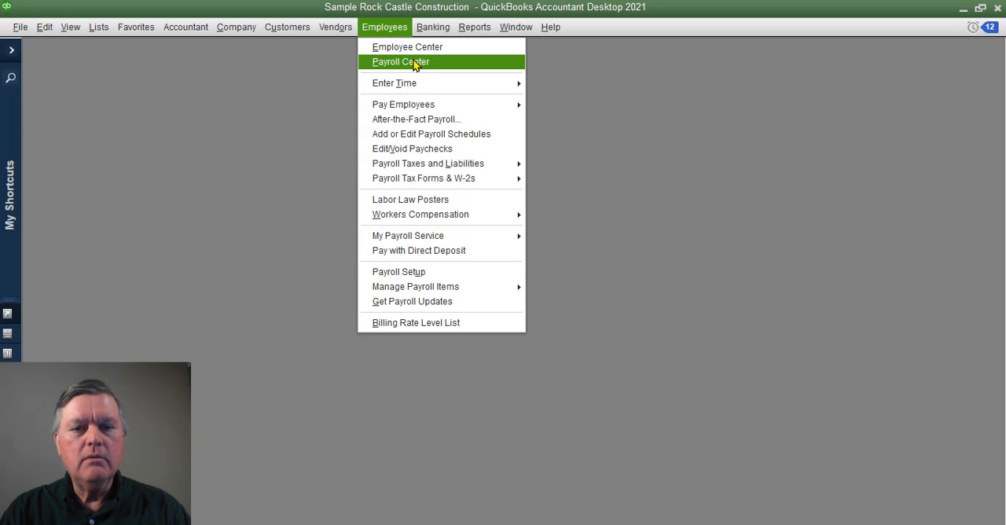
pyautogui.click(413, 63)
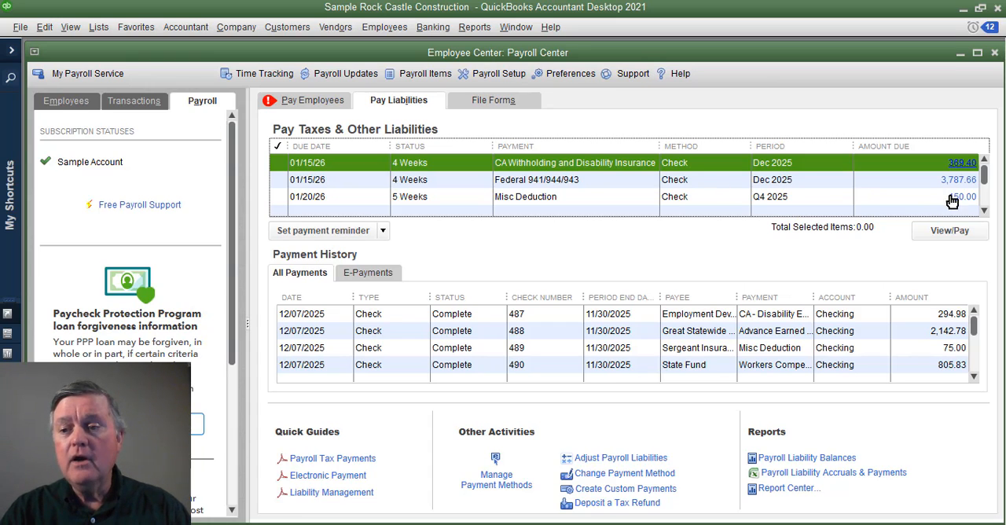
# - Close the Payroll Center and open the standard Profit & Loss report
pyautogui.moveTo(984, 176)
pyautogui.mouseDown()
pyautogui.moveTo(986, 208)
pyautogui.moveTo(984, 171)
pyautogui.mouseUp()
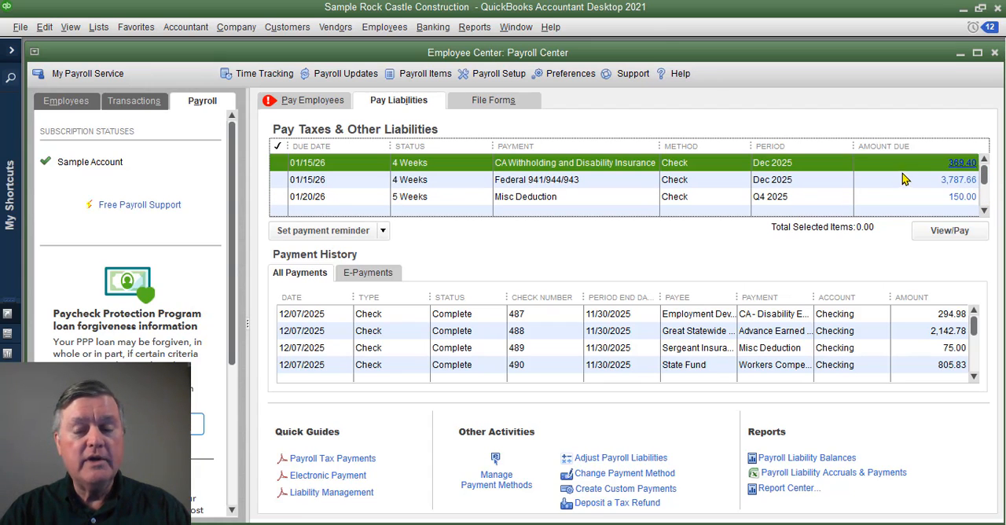
pyautogui.click(994, 53)
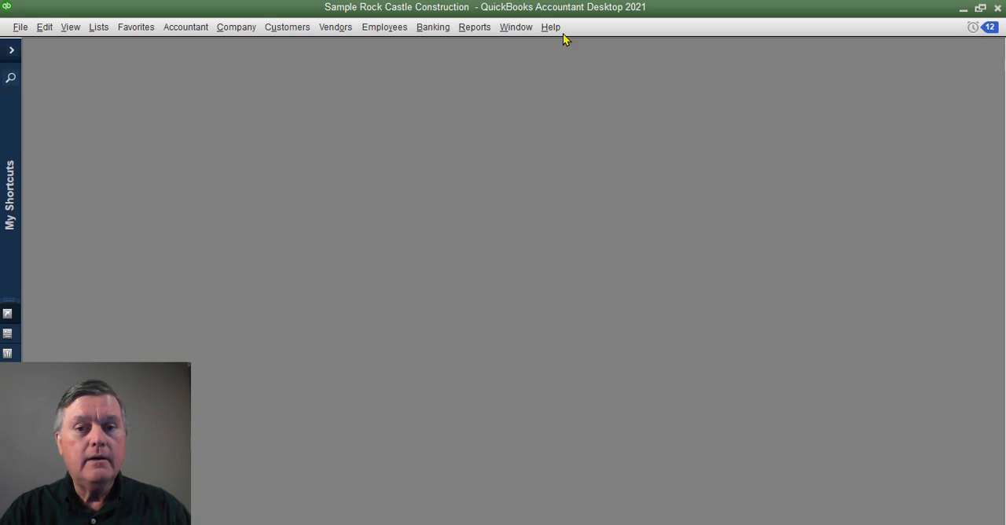
pyautogui.click(476, 28)
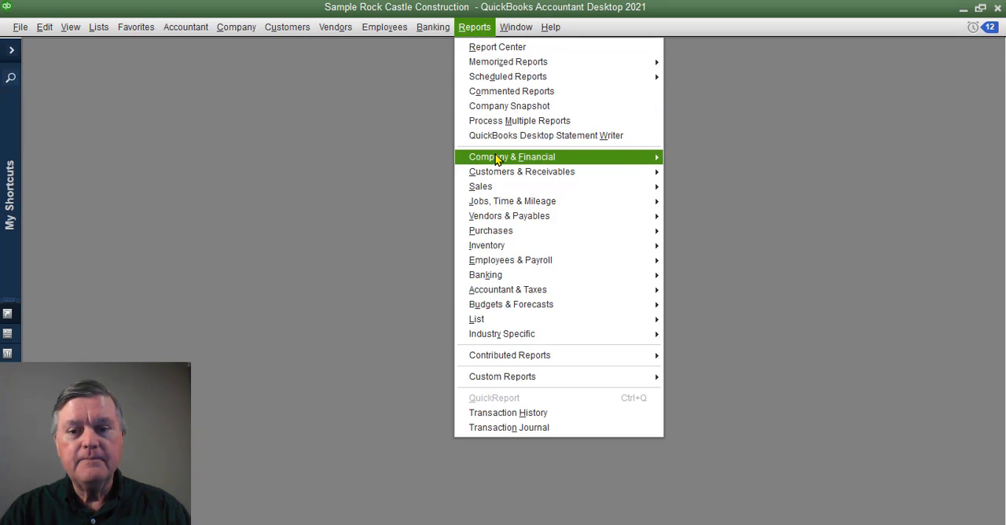
pyautogui.moveTo(497, 159)
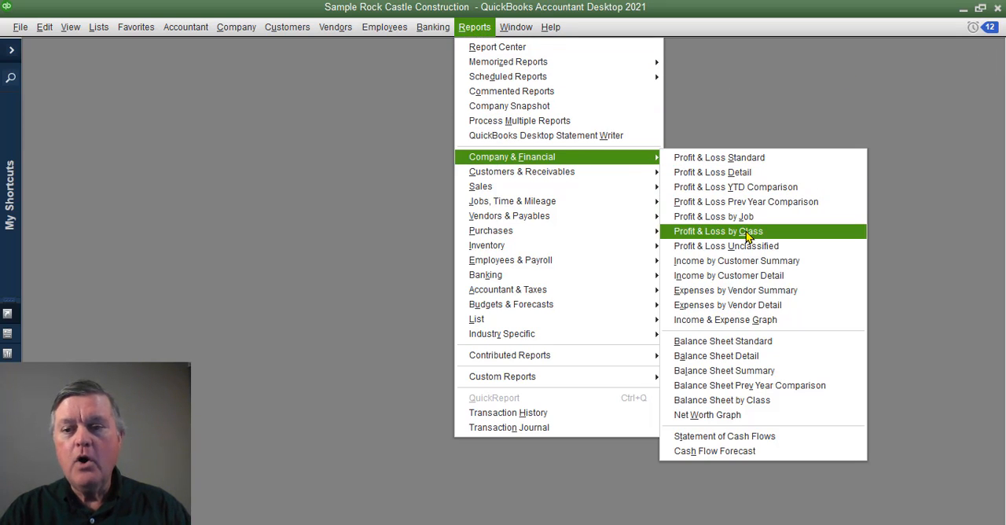
pyautogui.click(753, 160)
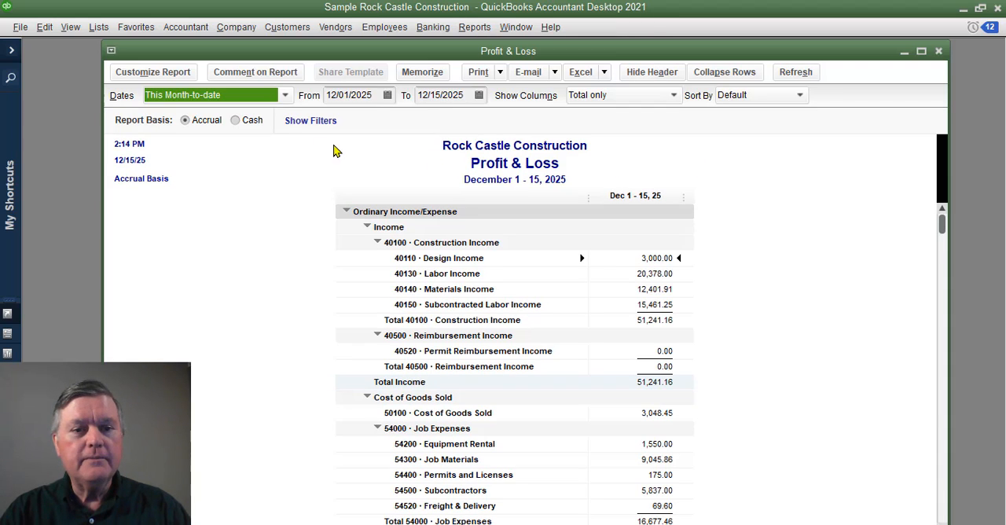
# - Set the Profit & Loss report's date range to All and examine the accounts under 62100 Insurance
pyautogui.click(283, 96)
pyautogui.click(152, 114)
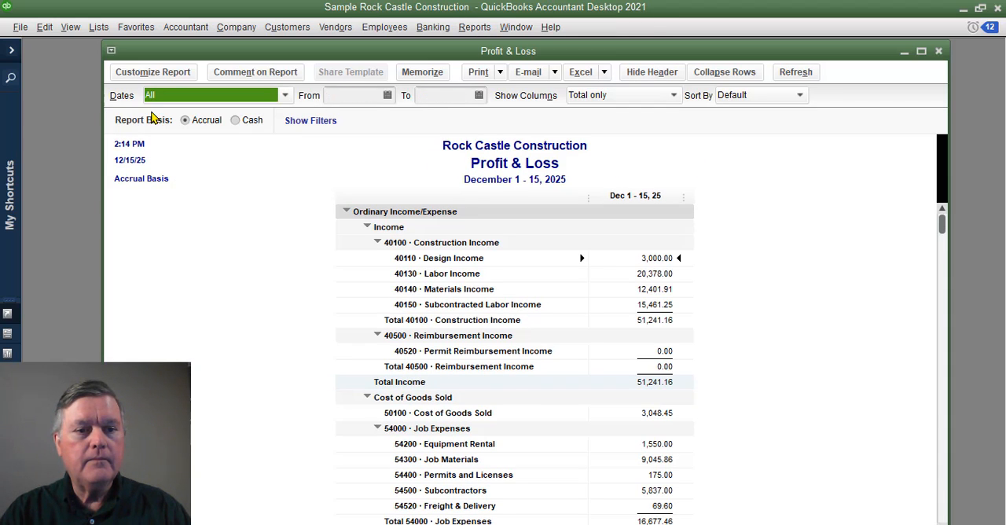
pyautogui.scroll(-10, 339, 354)
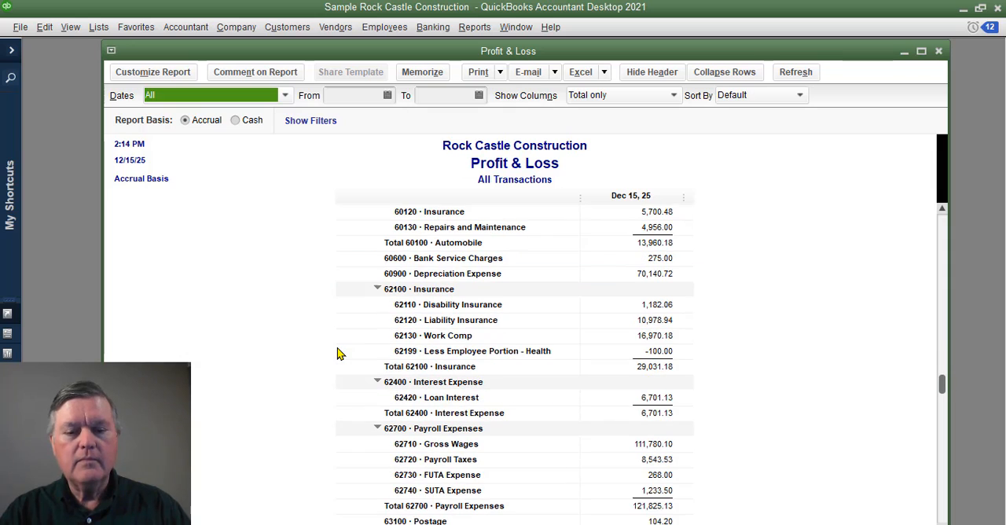